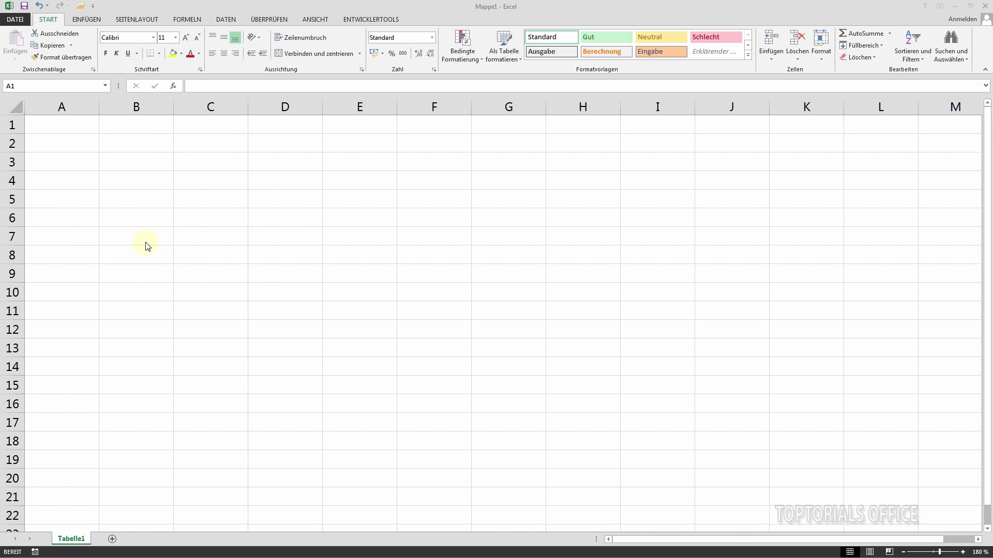
Start a text import and select Vorlagen für Tutorials - Riesige Datenbank.csv under Alle Dateien (*.*)
click(228, 21)
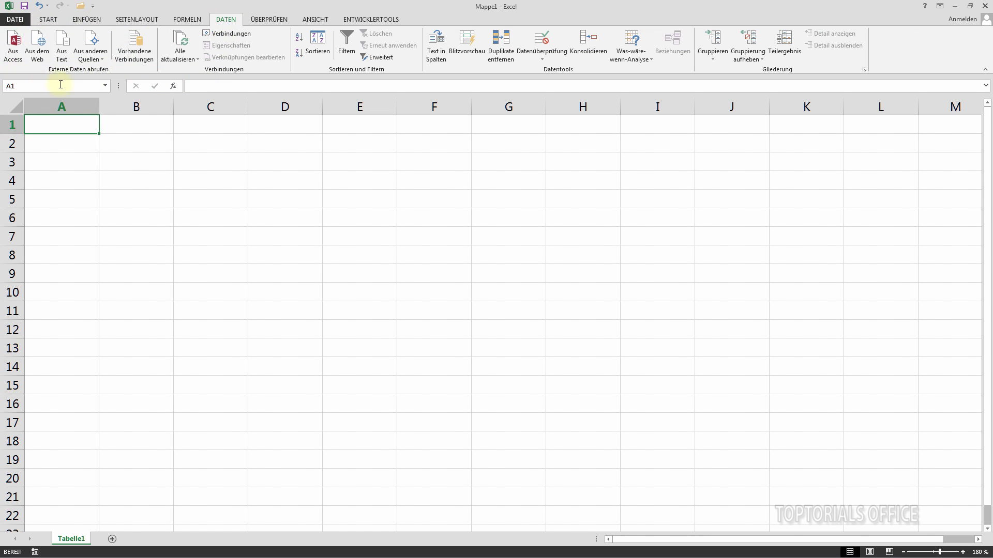
click(63, 41)
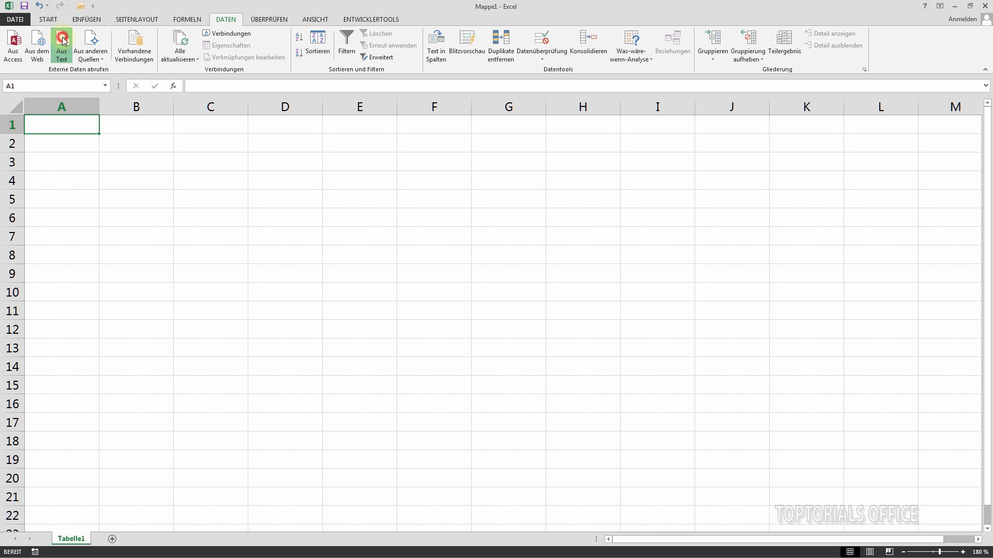
mouse_move(236, 13)
mouse_down()
mouse_move(524, 101)
mouse_move(526, 122)
mouse_up()
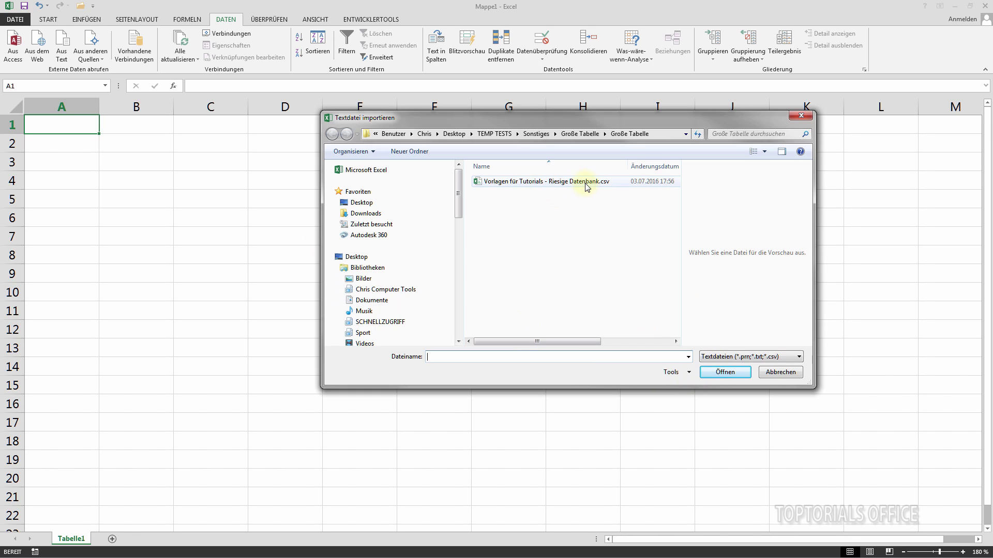
click(799, 356)
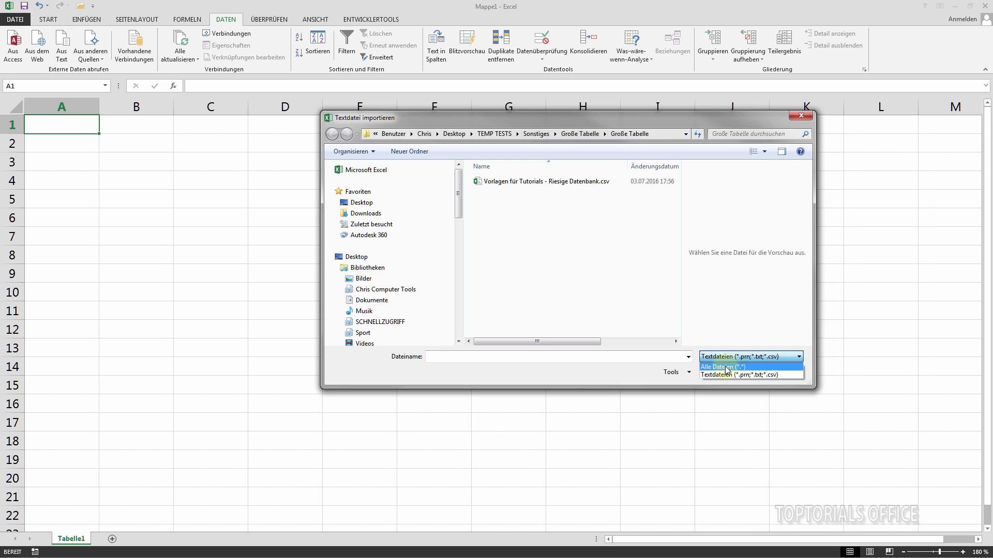
click(727, 367)
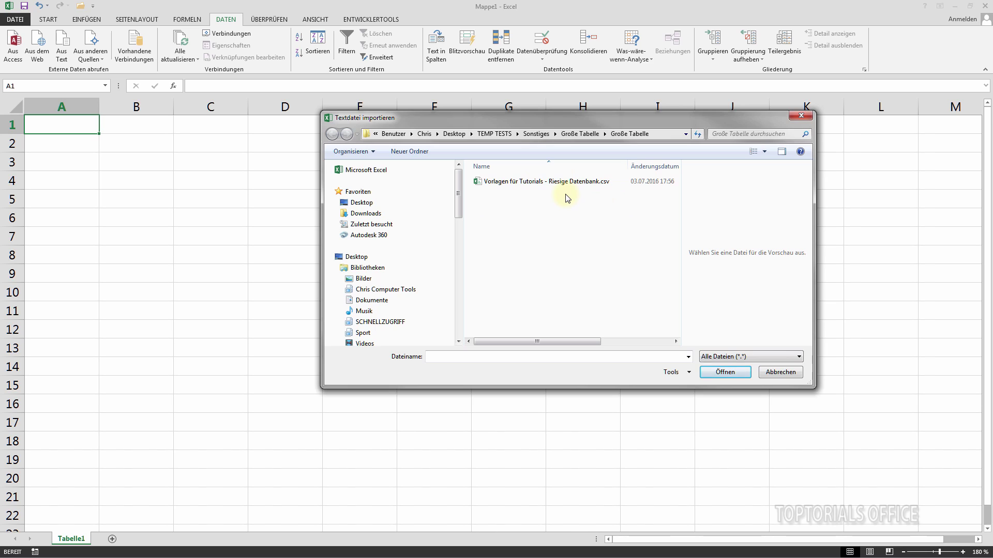
click(541, 184)
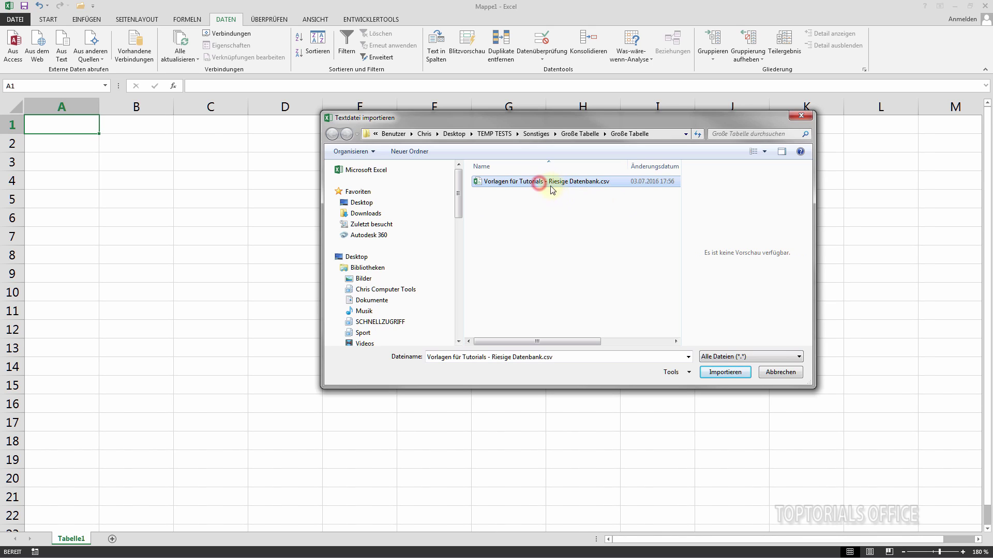
Import the CSV with the first row as headers and Windows (ANSI) encoding, then continue
click(724, 374)
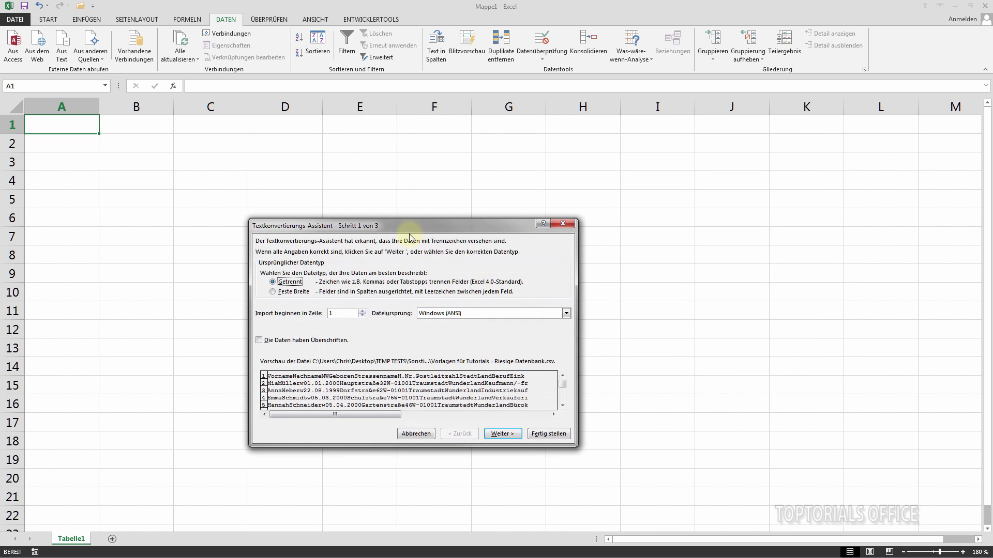
mouse_move(399, 229)
mouse_down()
mouse_move(424, 146)
mouse_move(433, 164)
mouse_up()
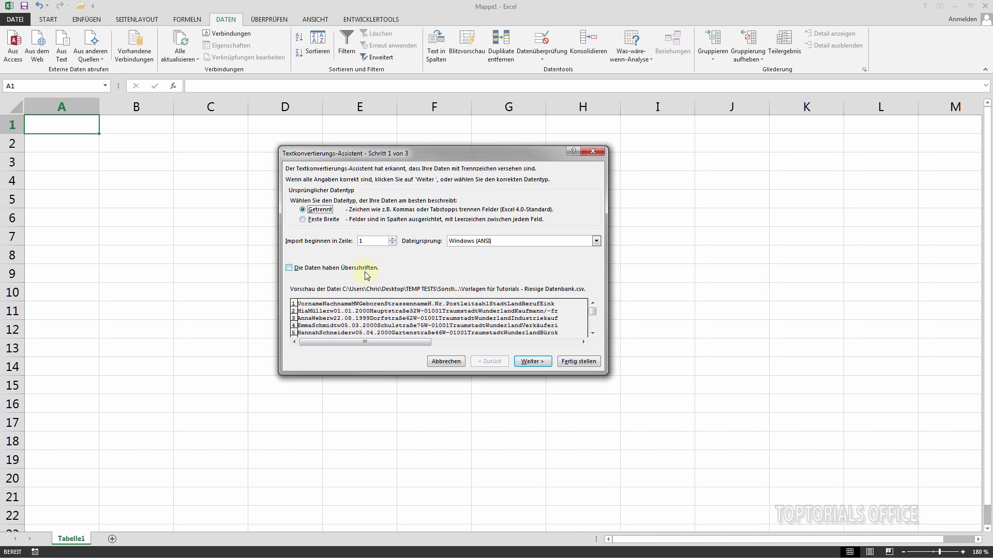
click(291, 269)
click(596, 241)
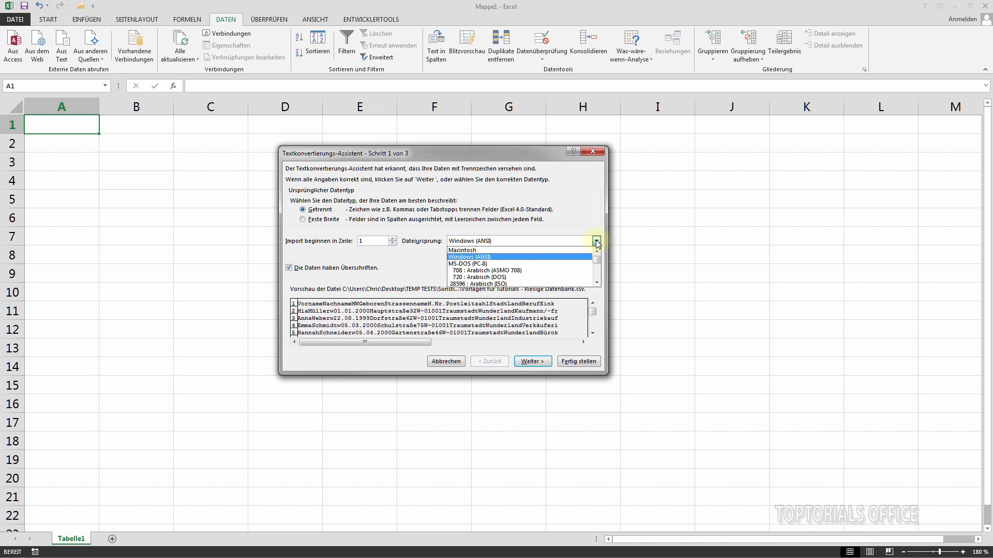
drag(597, 259, 598, 261)
click(473, 257)
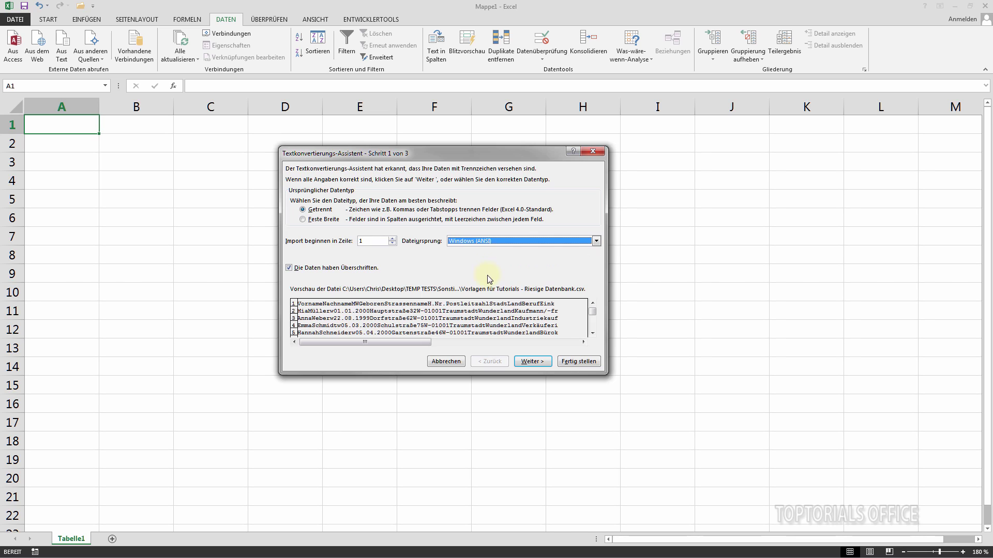
click(533, 366)
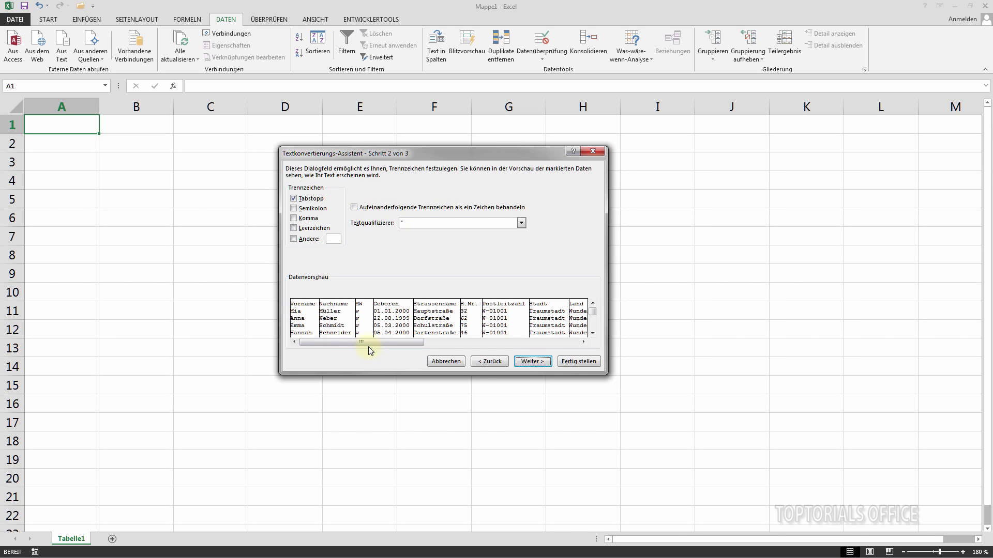
click(303, 200)
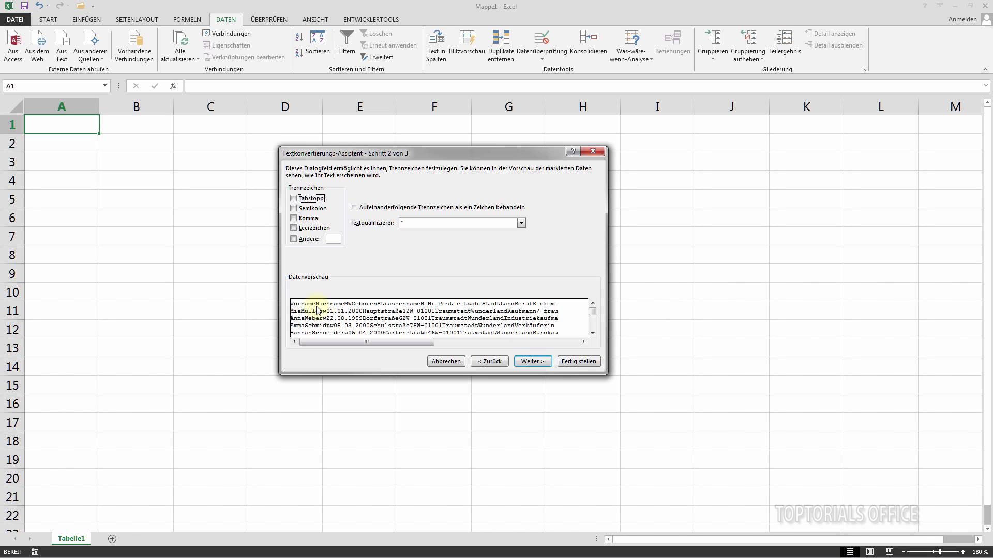
click(294, 228)
click(293, 228)
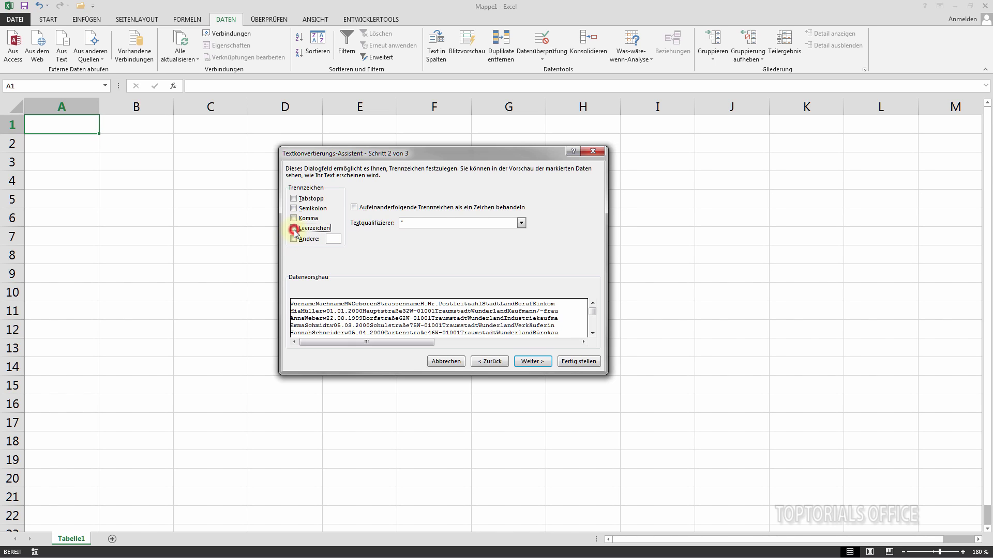
click(294, 198)
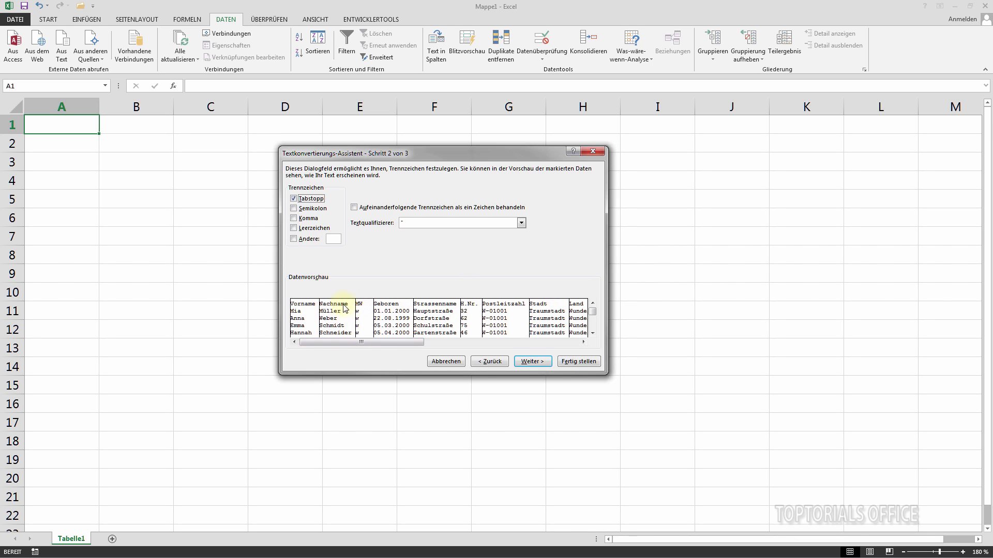
Keep tab as the only delimiter after trying an asterisk and checking the text qualifier list
click(293, 239)
text(*)
click(296, 241)
click(521, 223)
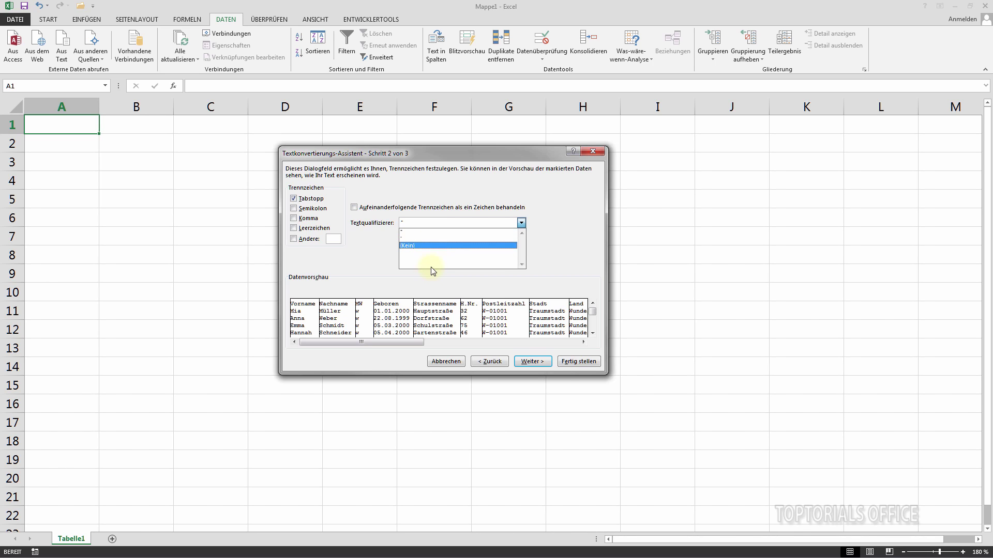
click(564, 222)
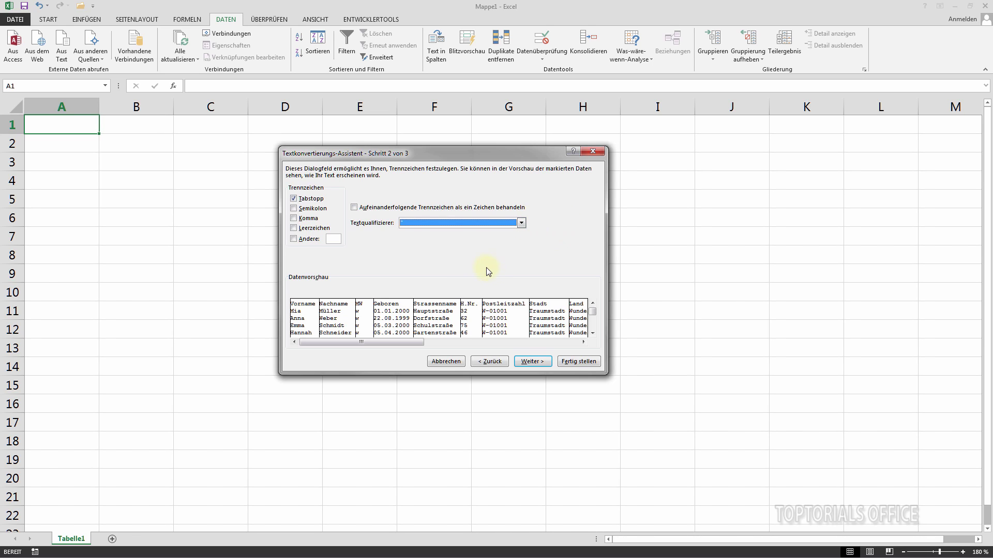
click(531, 362)
Review the Nachname, MW, Geboren, Strassenname, H.Nr. and Postleitzahl columns, all in Standard format
click(336, 296)
click(365, 297)
click(391, 297)
click(425, 294)
click(475, 299)
click(491, 298)
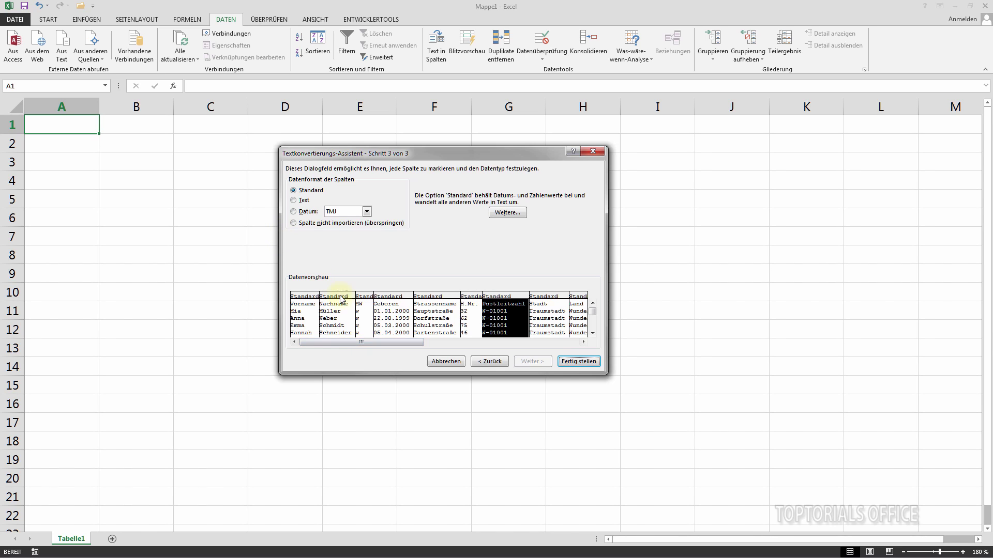
Set the Einkommen column to 'Spalte nicht importieren (überspringen)'
click(375, 346)
drag(376, 347, 525, 343)
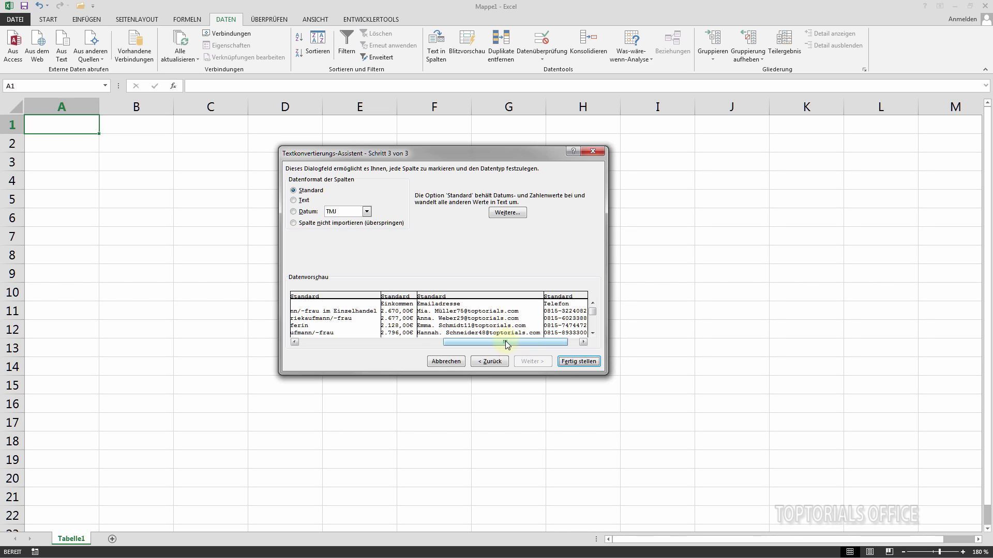
click(393, 297)
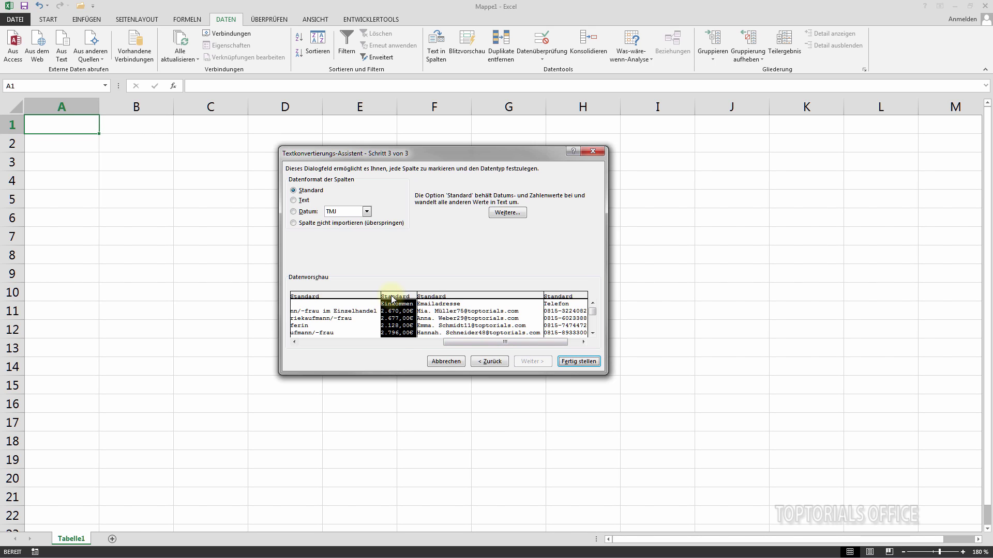
click(293, 223)
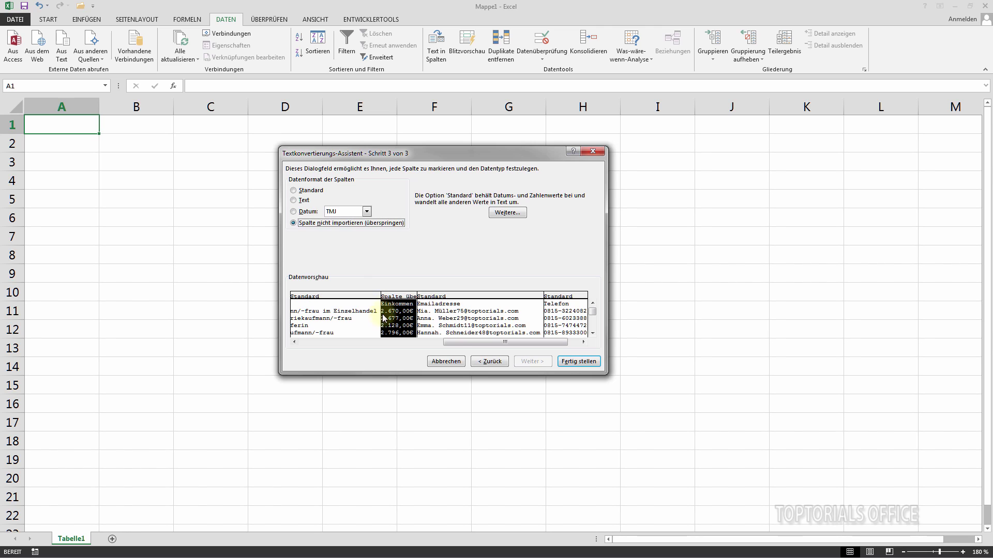
mouse_move(481, 343)
mouse_down()
mouse_move(311, 343)
mouse_move(420, 353)
mouse_move(348, 350)
mouse_up()
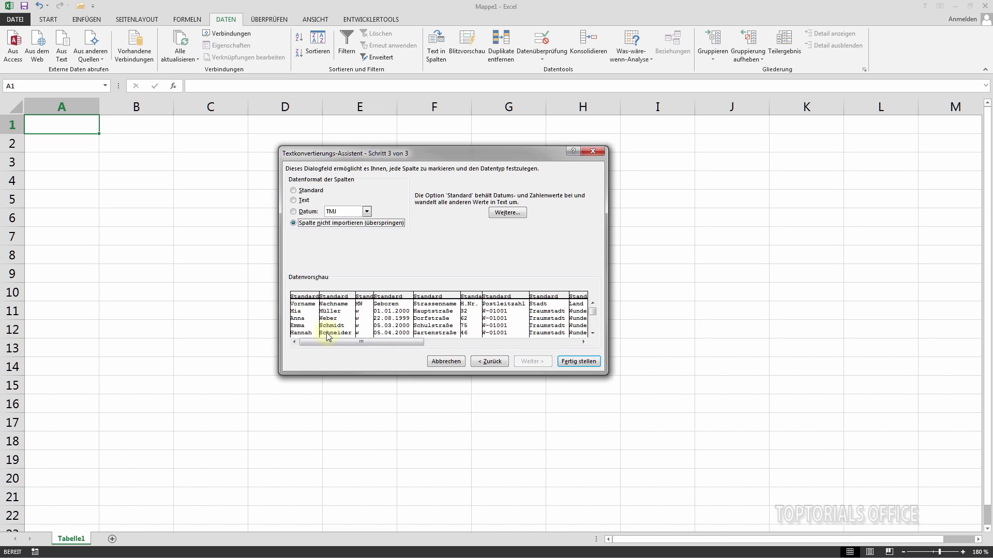
click(384, 297)
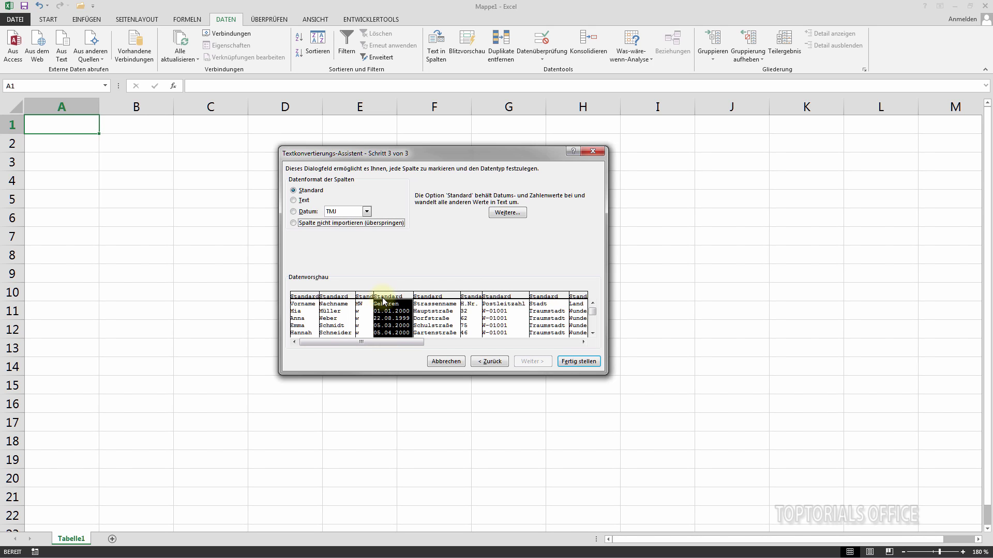
Set the Geboren and Letzte Kontaktaufnahme columns to the Datum format with TMJ order
click(293, 212)
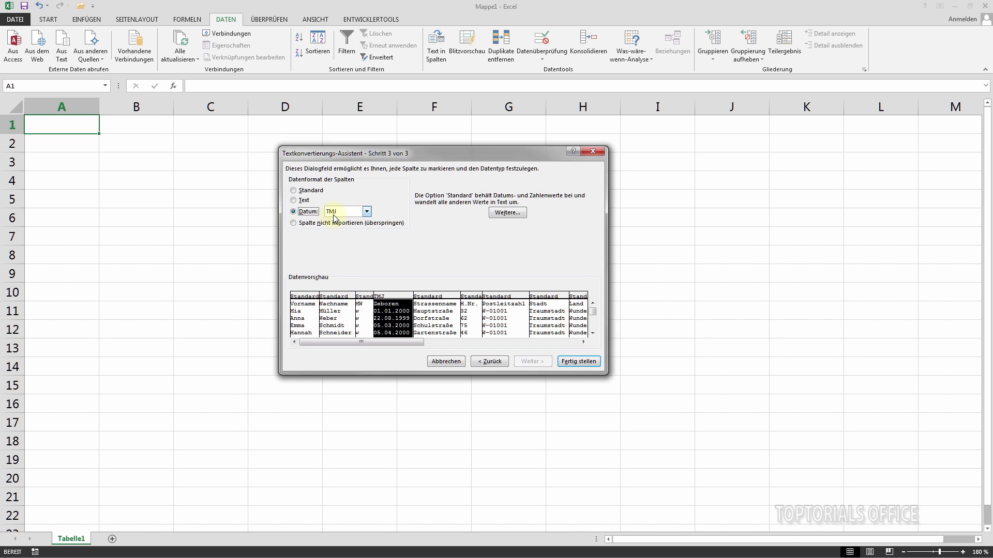
click(366, 212)
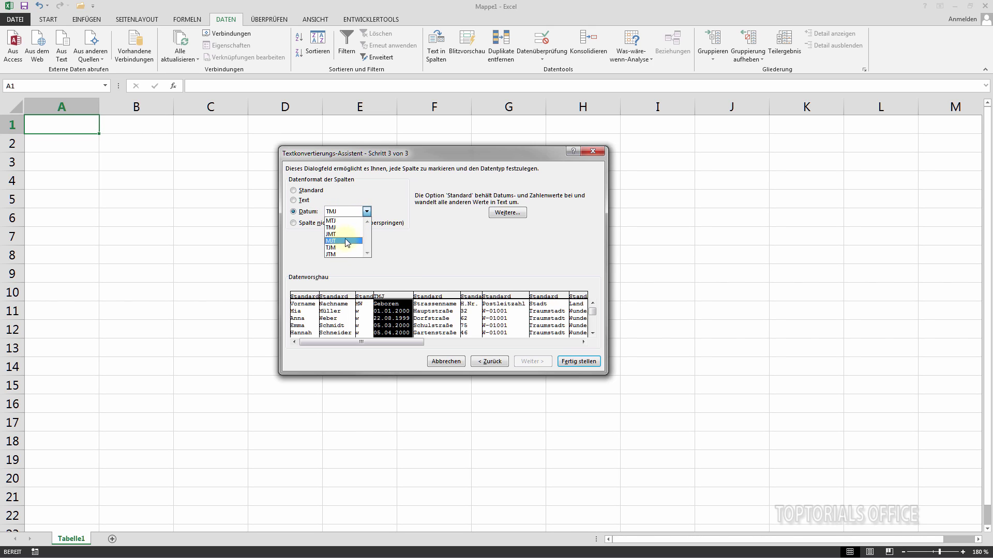
click(383, 199)
drag(394, 340, 541, 345)
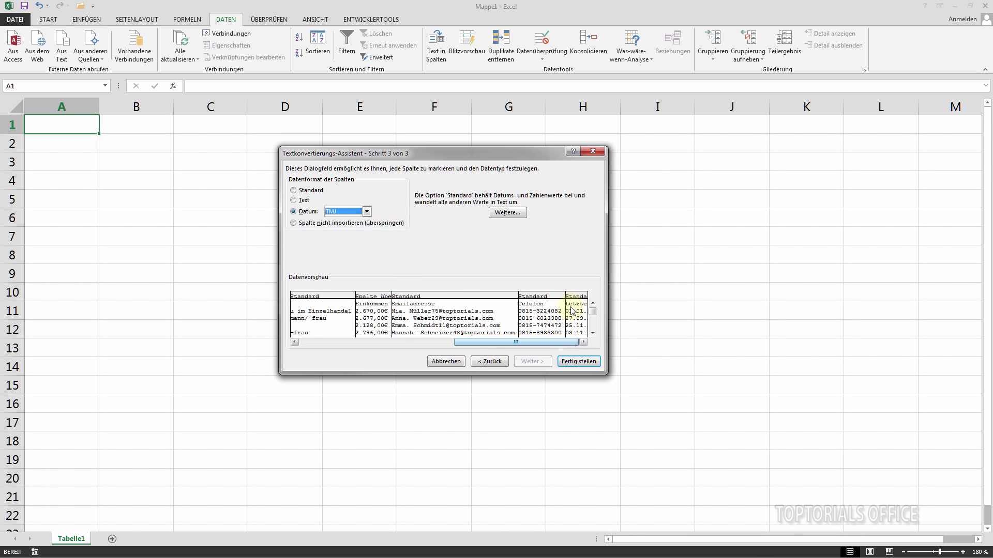
click(573, 296)
click(293, 212)
mouse_move(496, 344)
mouse_down()
mouse_move(526, 348)
mouse_move(354, 351)
mouse_up()
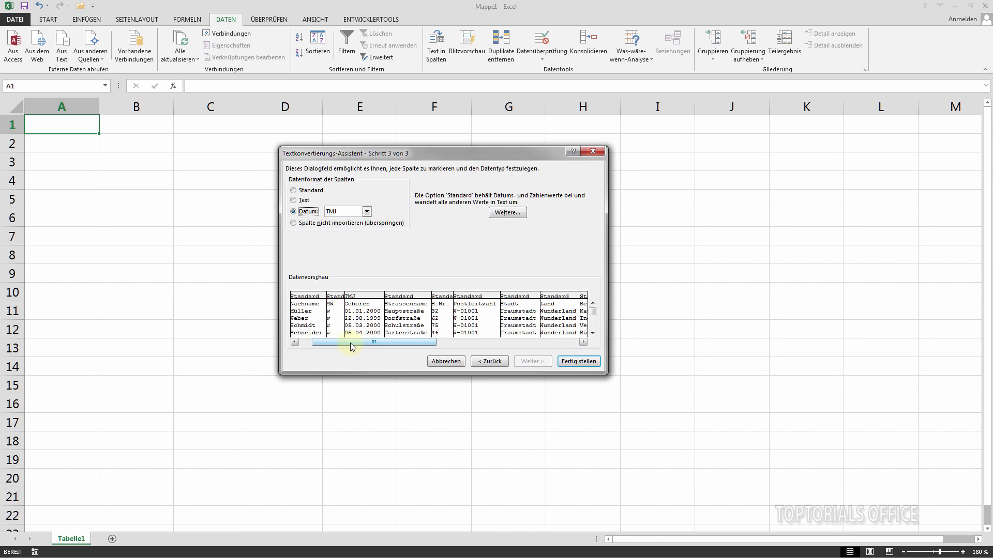
drag(349, 343, 331, 340)
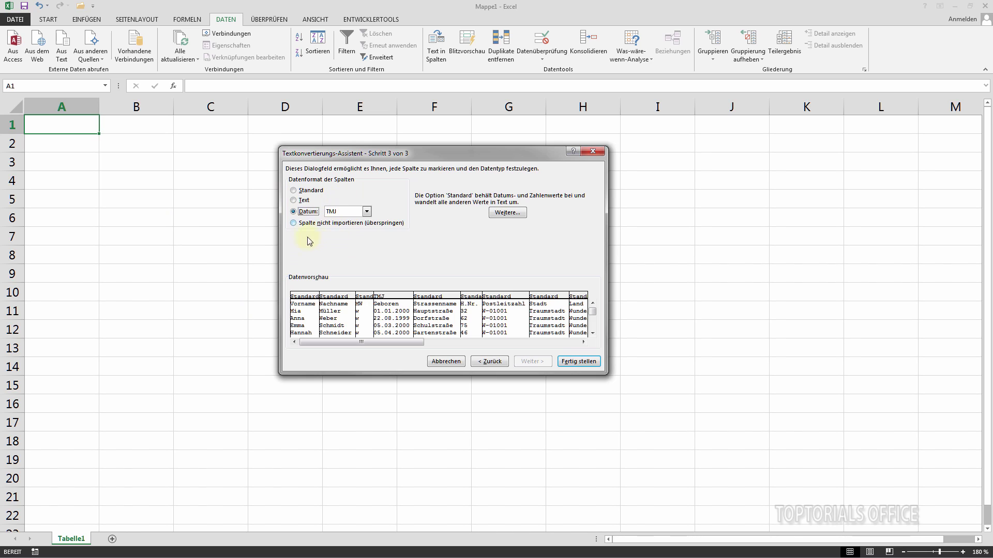
mouse_move(402, 342)
mouse_down()
mouse_move(564, 341)
mouse_move(434, 342)
mouse_up()
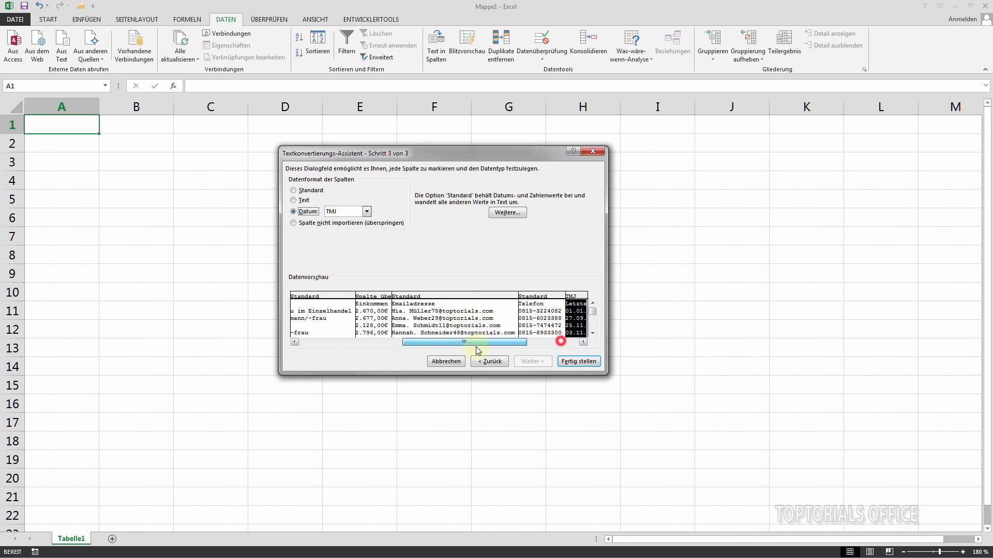
Keep comma as decimal and period as thousands separator, then finish the wizard
click(506, 213)
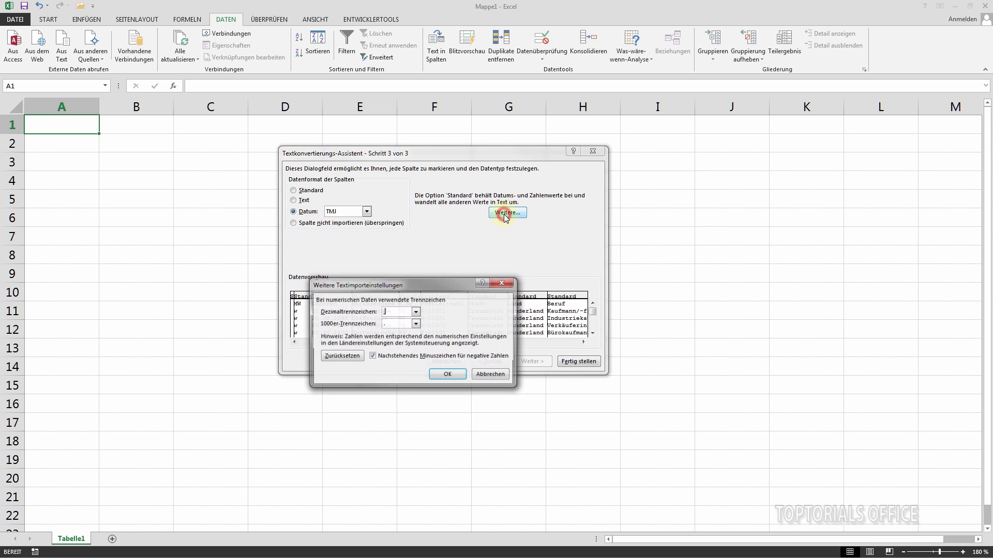
mouse_move(354, 284)
mouse_down()
mouse_move(542, 140)
mouse_move(544, 123)
mouse_up()
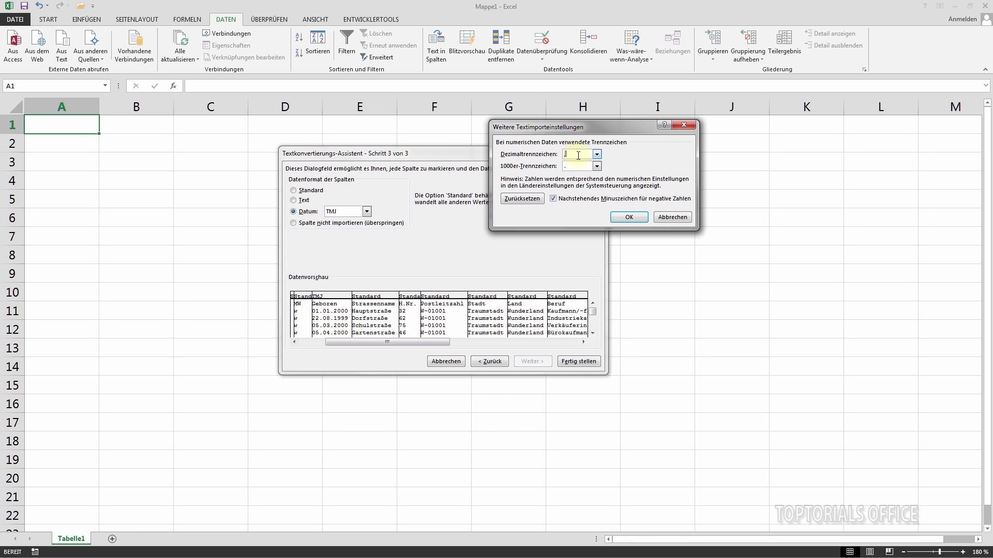
click(597, 154)
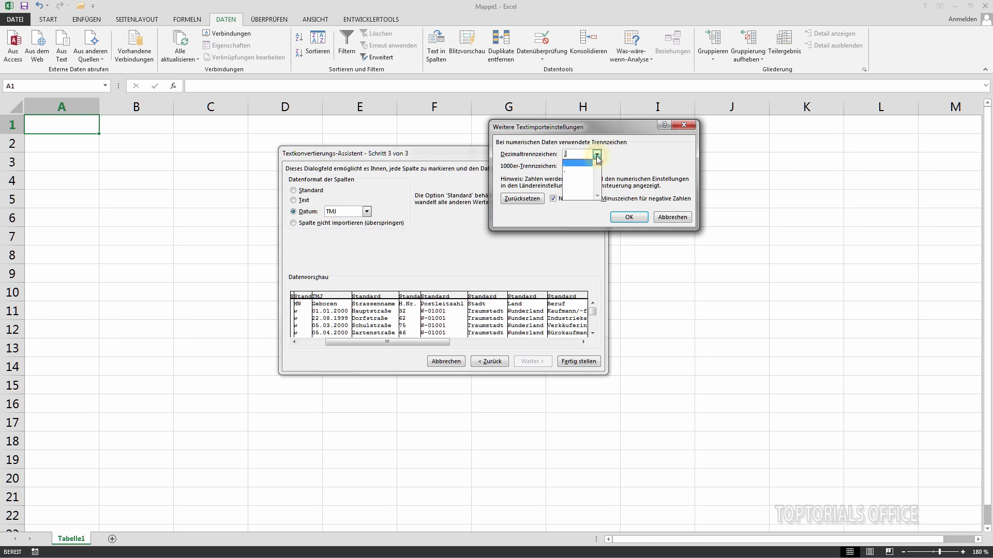
click(634, 153)
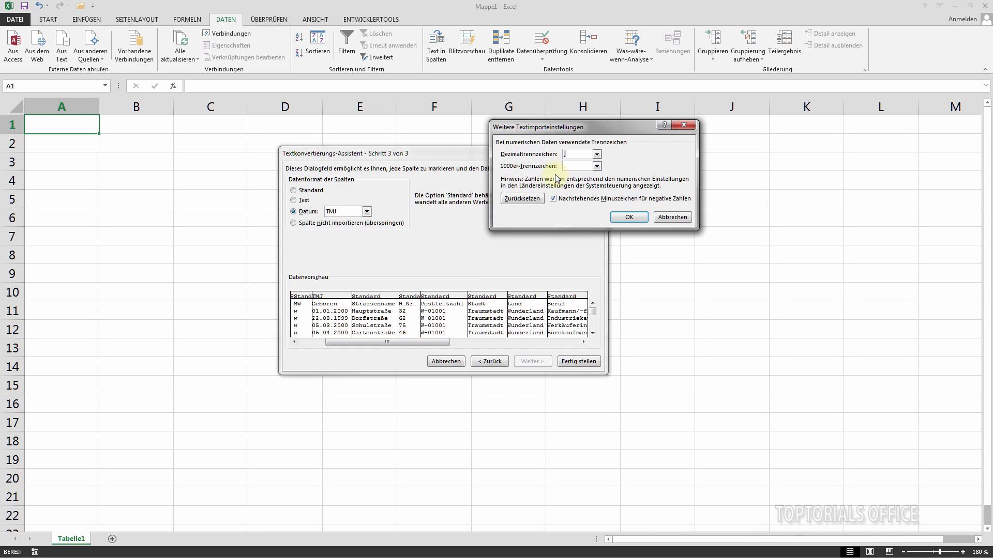
click(629, 217)
click(579, 362)
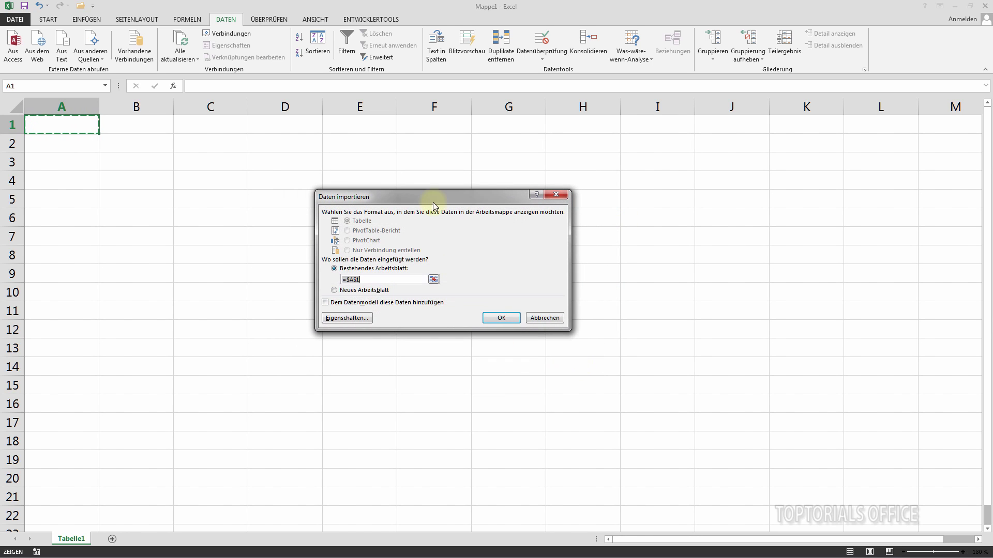
Insert the imported data into the existing worksheet at =Tabelle1!$A$1
mouse_move(429, 197)
mouse_down()
mouse_move(442, 158)
mouse_move(486, 135)
mouse_up()
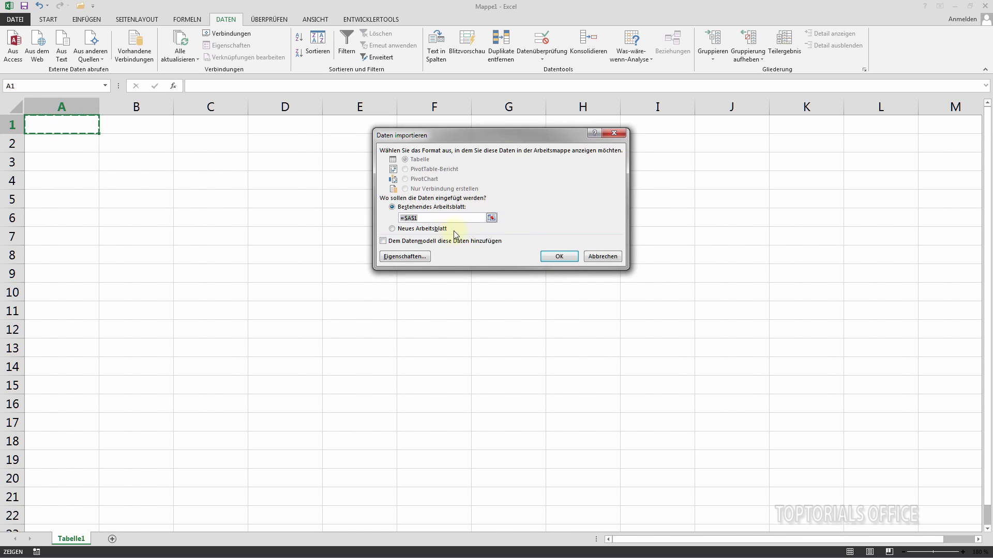
click(430, 217)
click(525, 350)
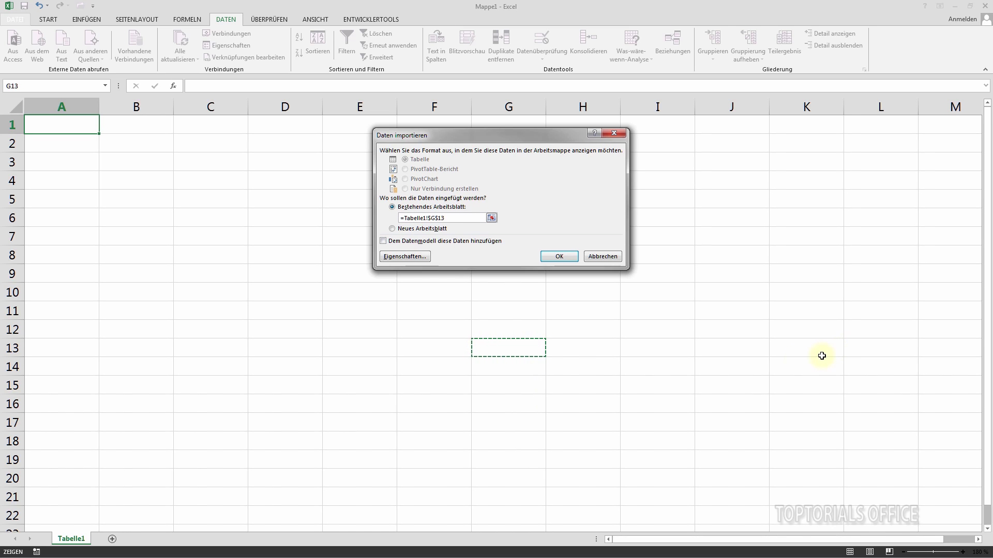
click(392, 229)
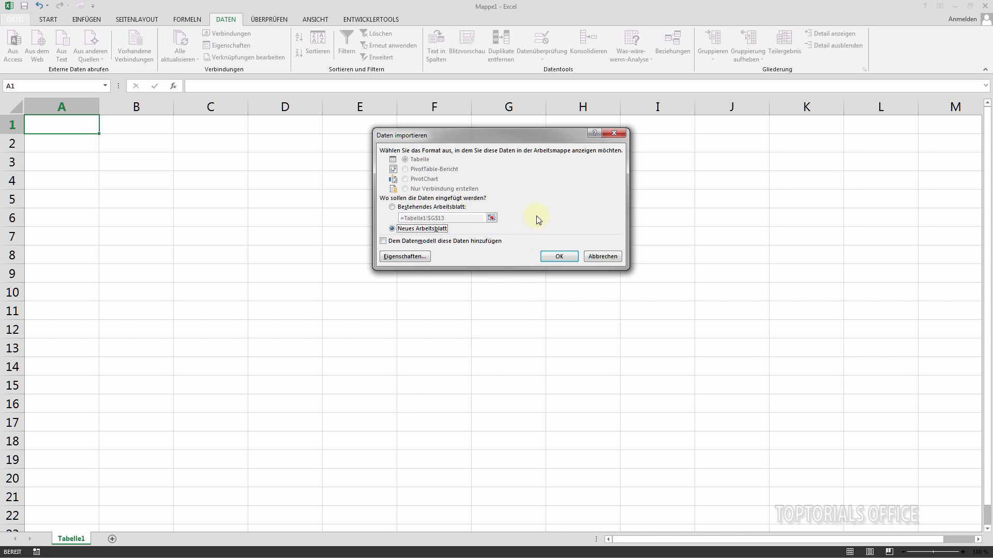
click(393, 207)
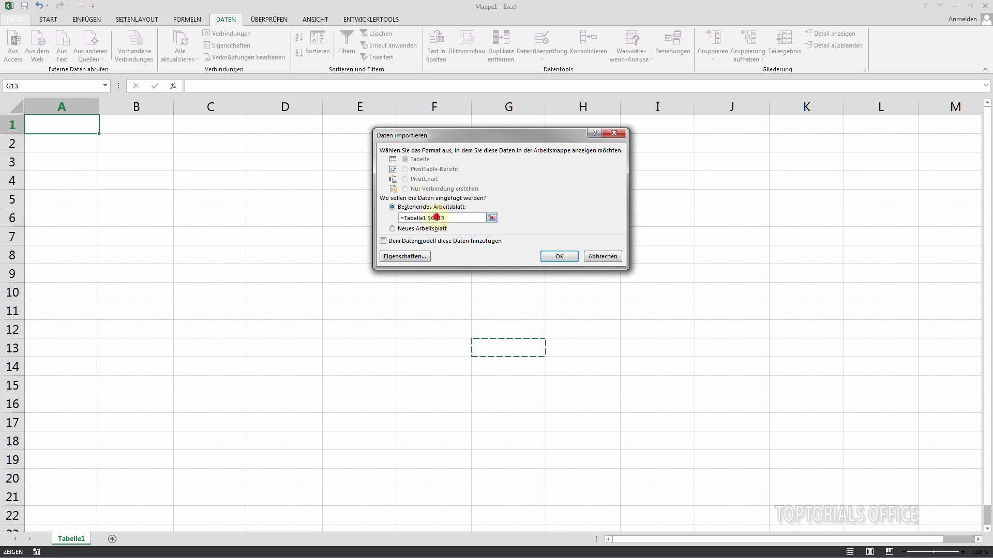
drag(448, 218, 372, 218)
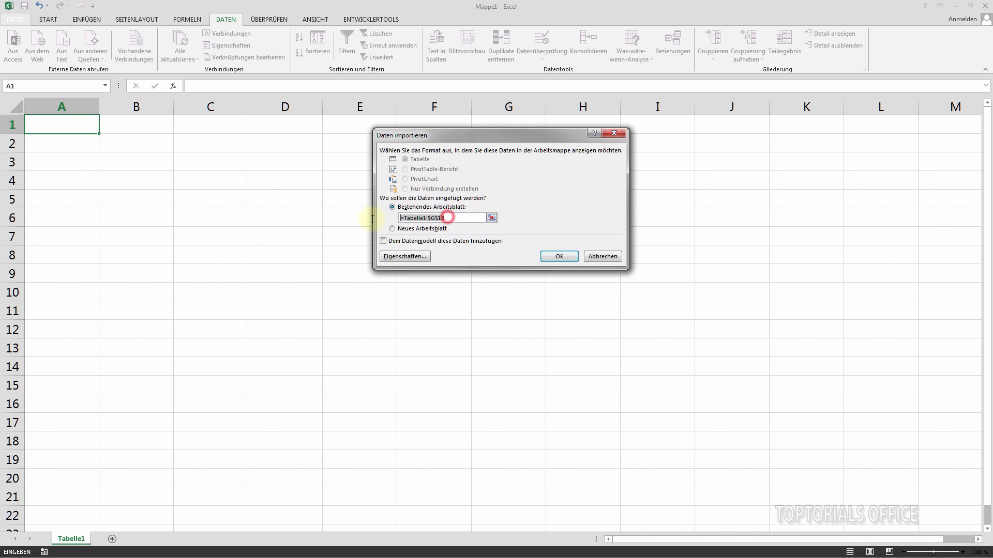
click(72, 126)
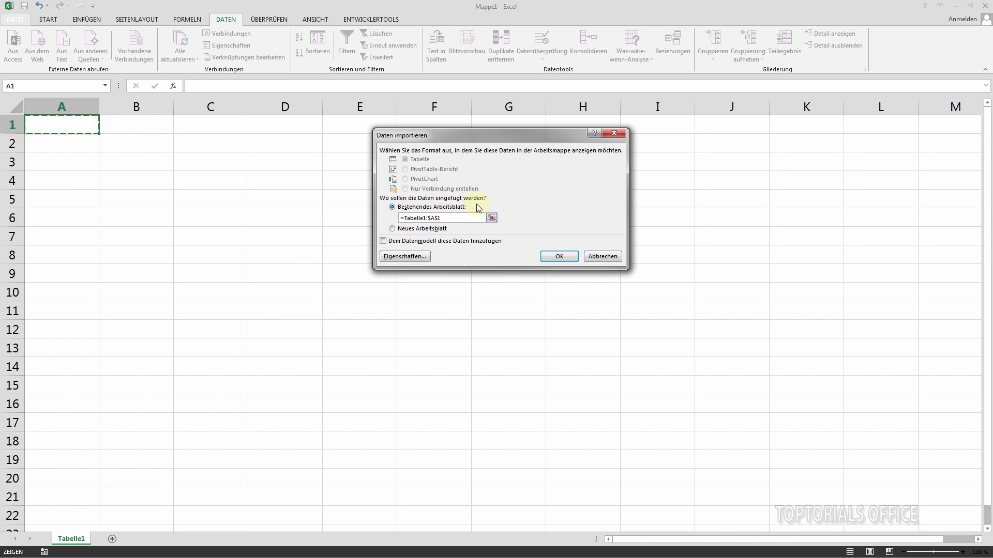
click(560, 256)
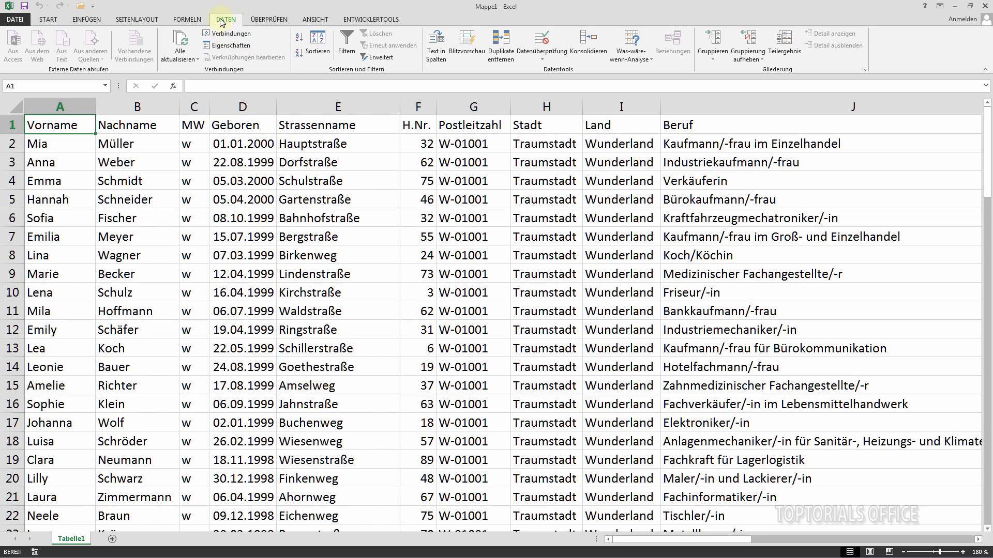
Refresh the workbook's data connection from its source file
click(232, 34)
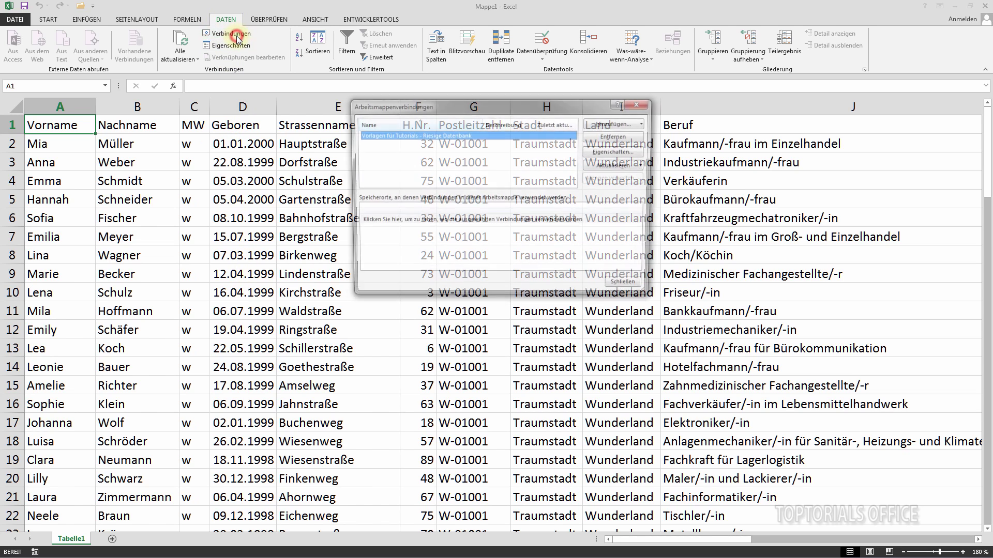
drag(419, 108, 380, 155)
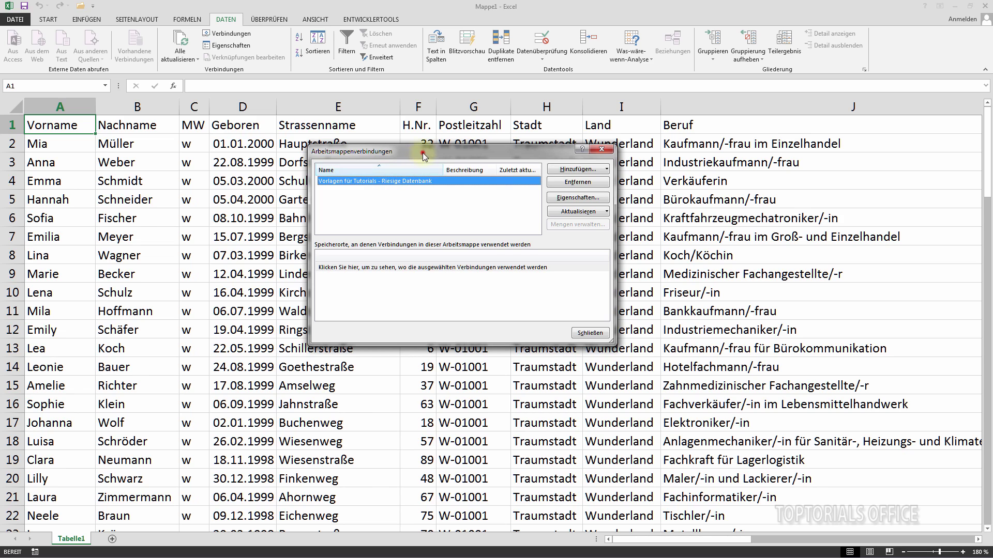
drag(423, 153, 376, 194)
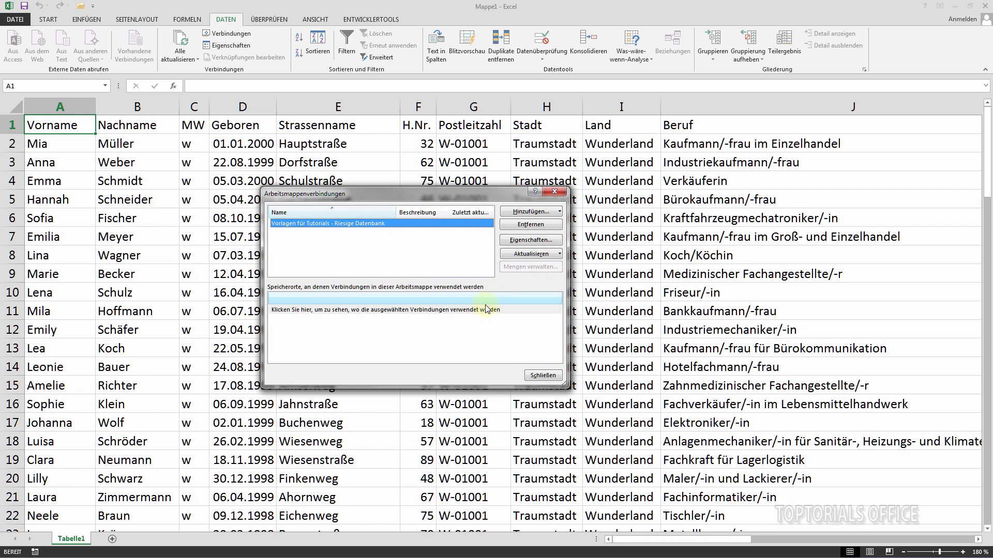
click(523, 254)
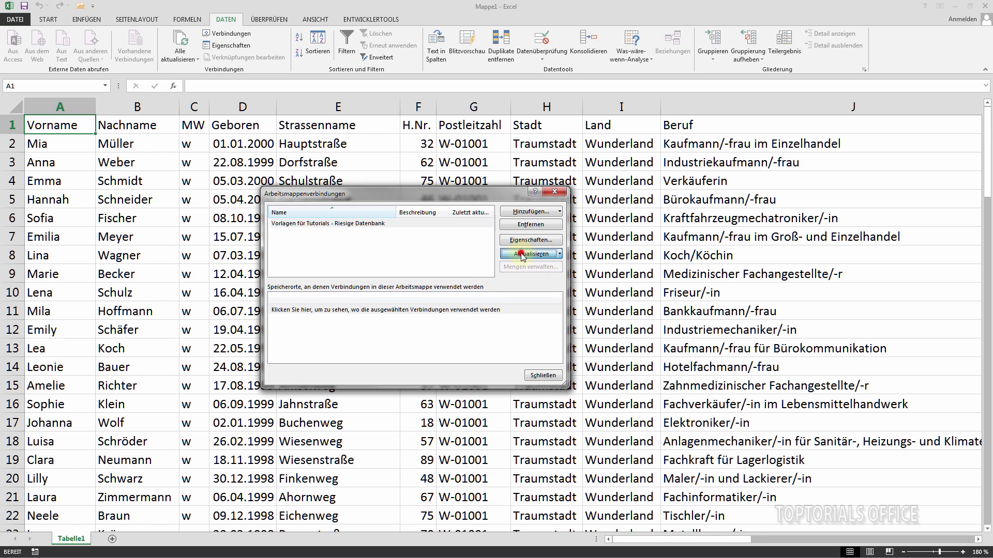
mouse_move(510, 212)
mouse_down()
mouse_move(464, 137)
mouse_move(398, 160)
mouse_up()
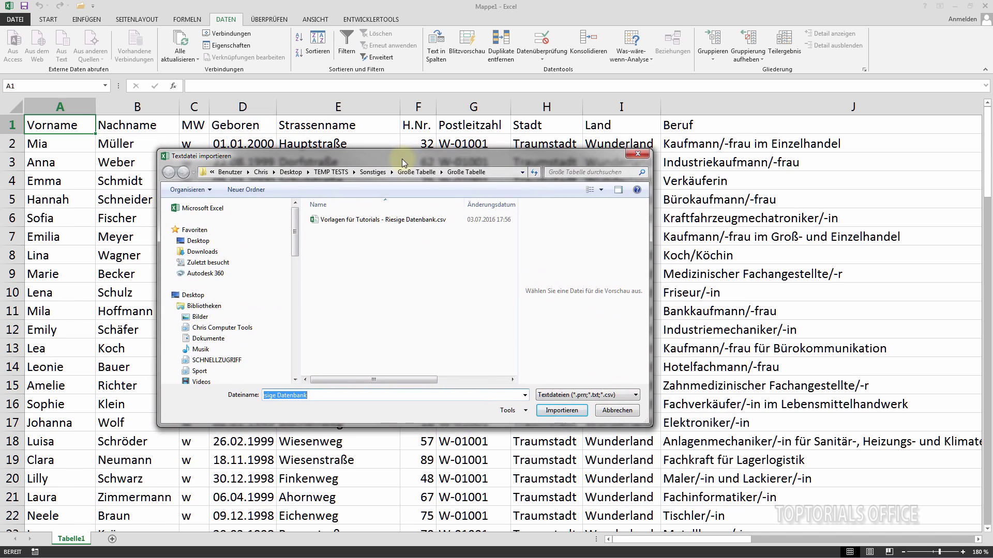
Open the Riesige Datenbank CSV file in Notepad via Öffnen mit > Editor
click(336, 223)
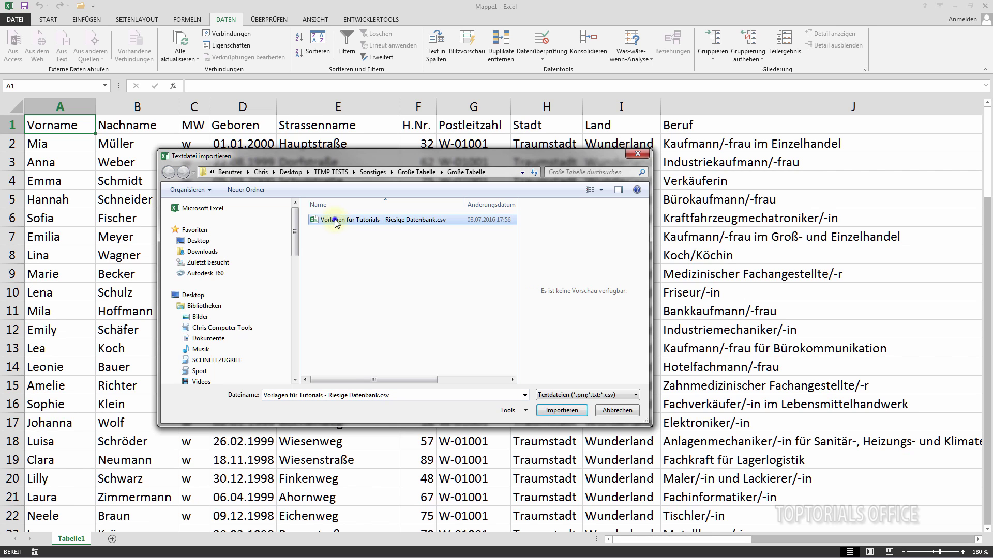
right_click(336, 223)
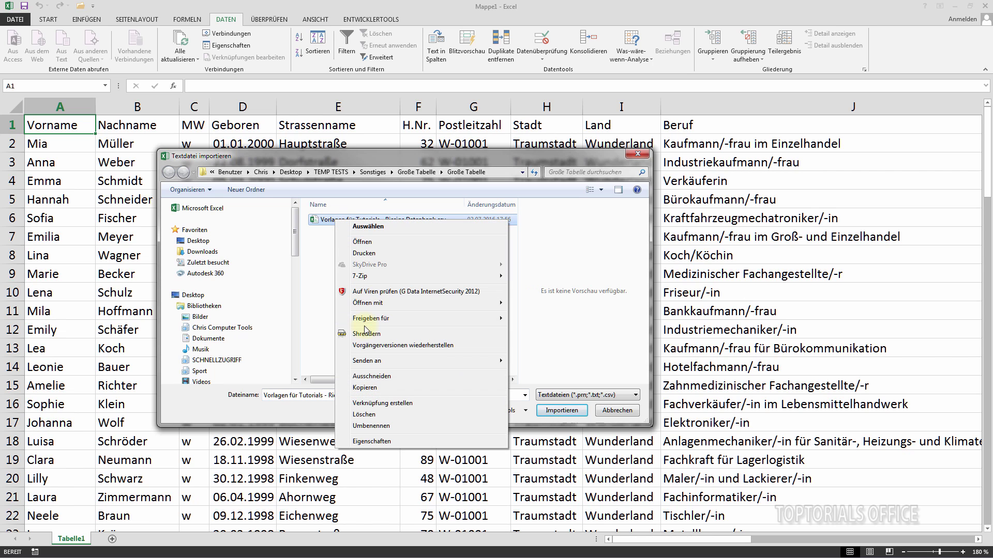
mouse_move(419, 303)
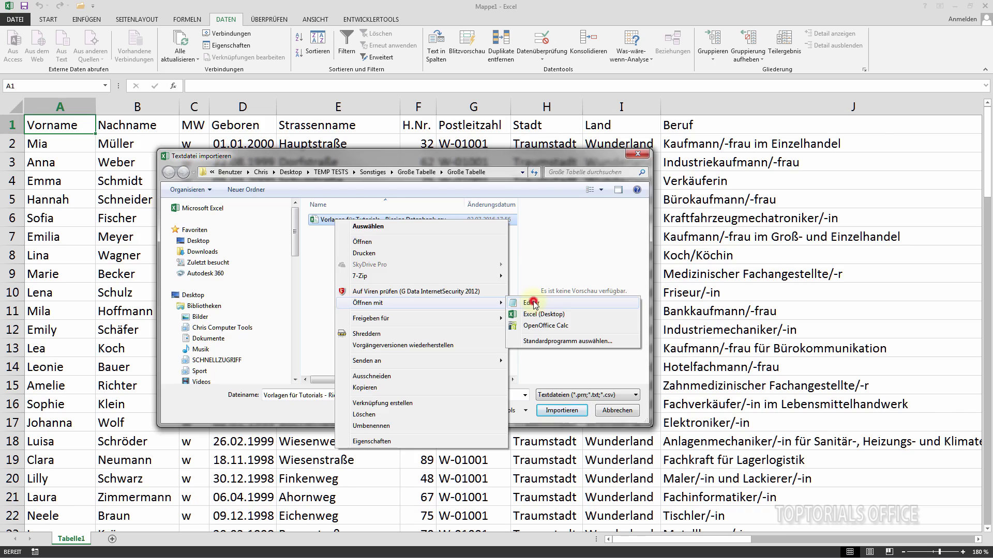
click(534, 304)
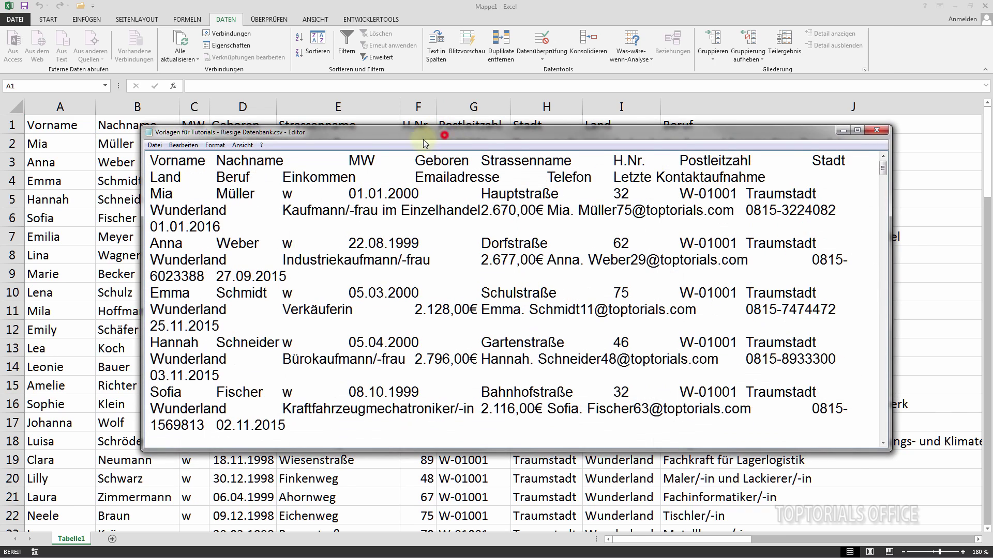
Rename the headers MW to Geschlecht, Strassenname to Strasse and Nachname to Name
drag(445, 140, 387, 156)
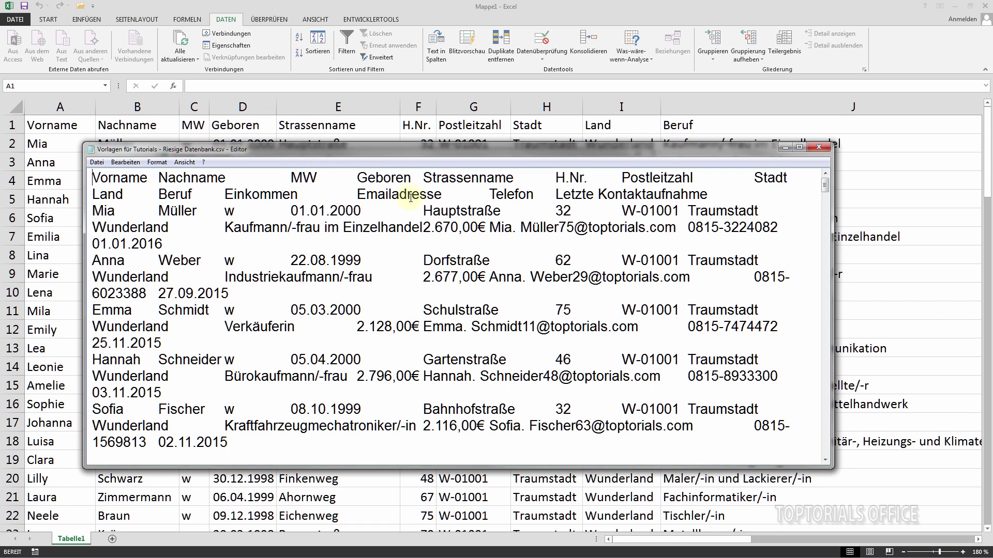
drag(408, 152, 411, 157)
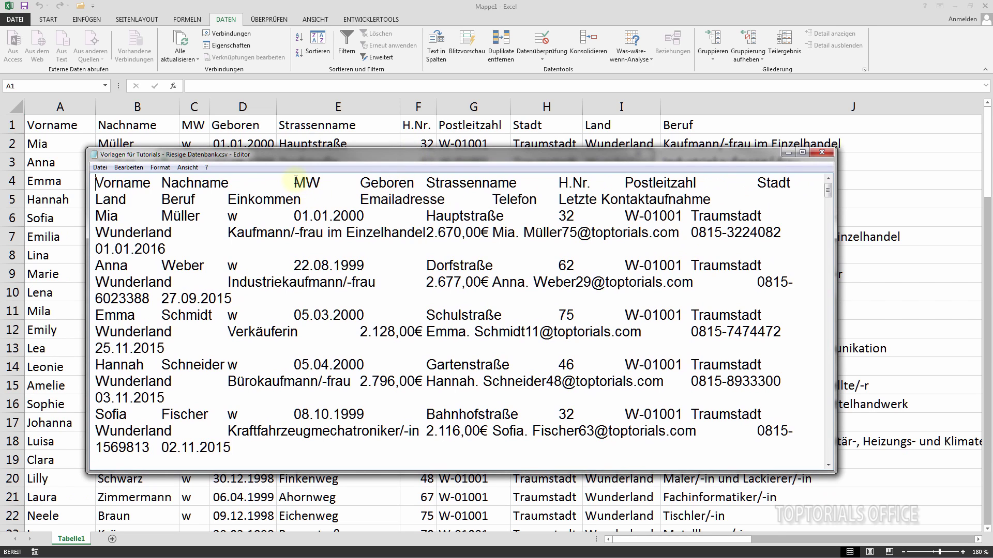
drag(294, 182, 318, 182)
click(273, 181)
click(238, 182)
click(279, 182)
click(238, 182)
click(283, 182)
key(Delete)
key(Delete)
text(Geschlecht)
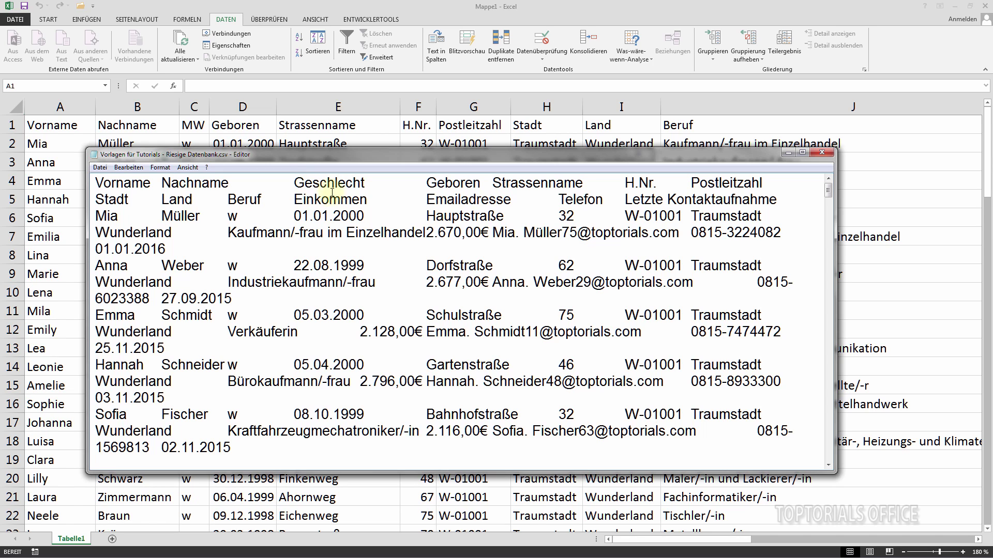
drag(542, 184, 581, 183)
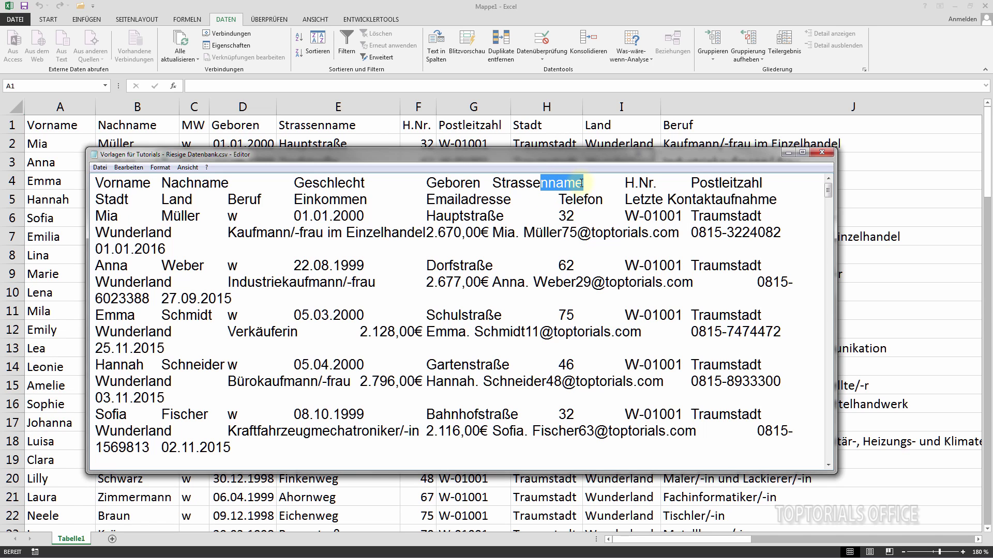
key(Delete)
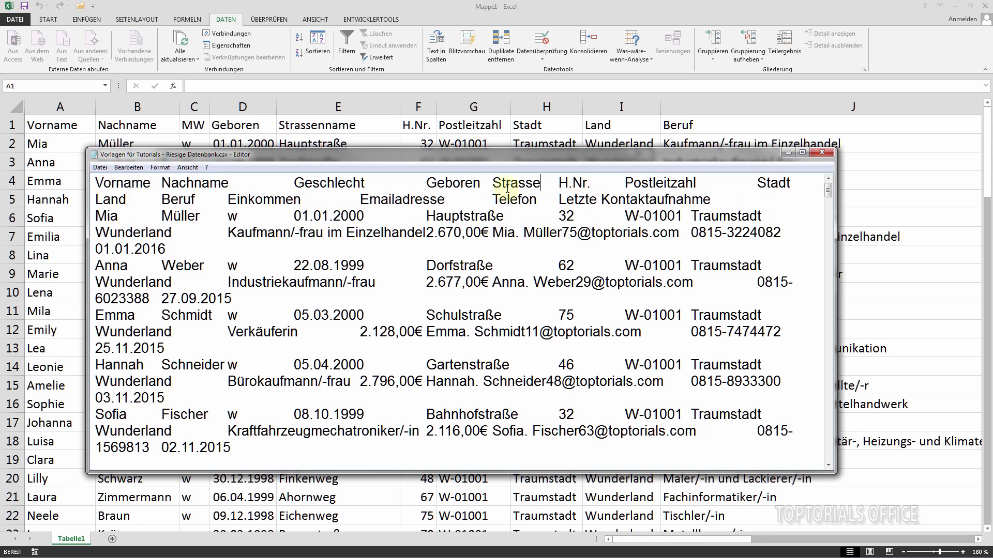
drag(203, 183, 171, 185)
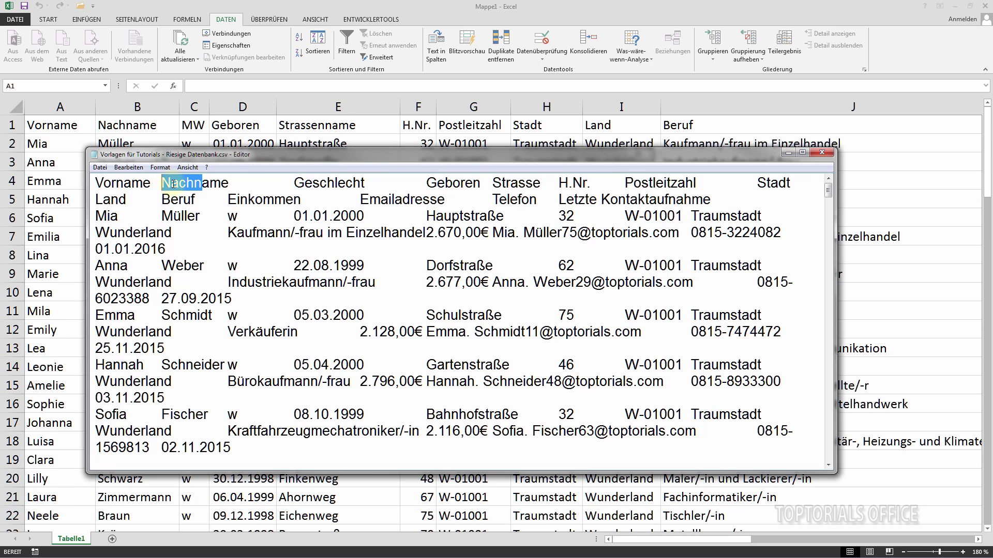
text(N)
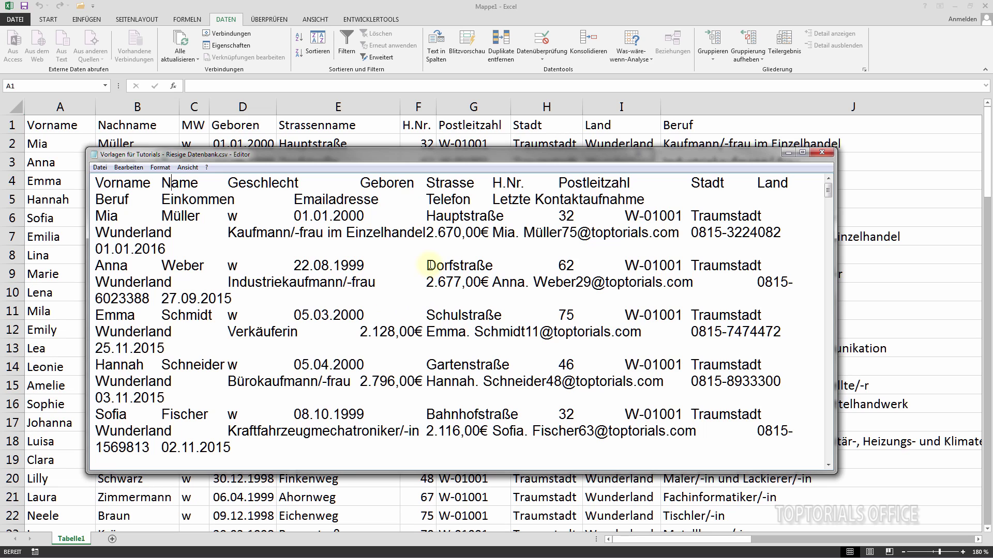
Change Dorfstraße to Annanassstraße, then save and close the file
drag(427, 265, 455, 266)
text(Annanass)
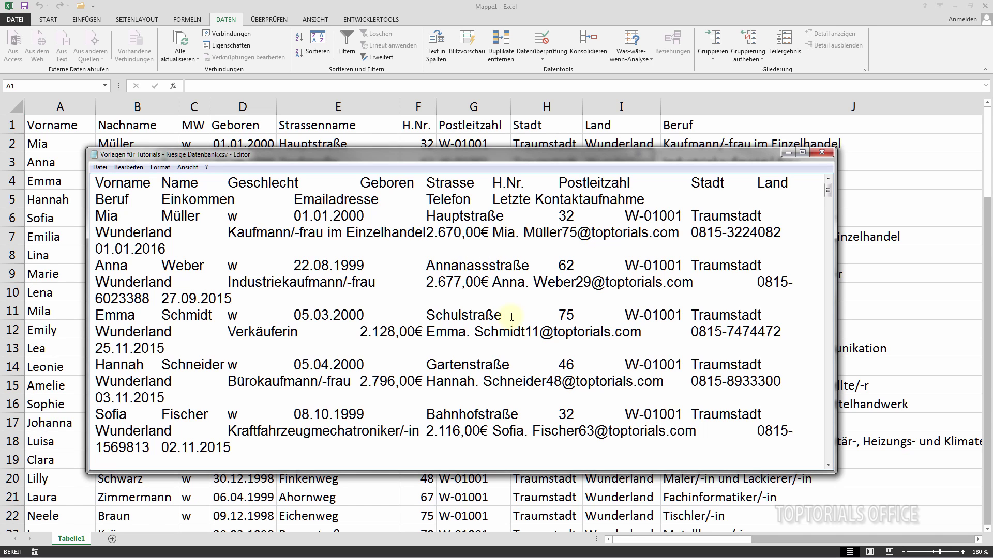
click(99, 168)
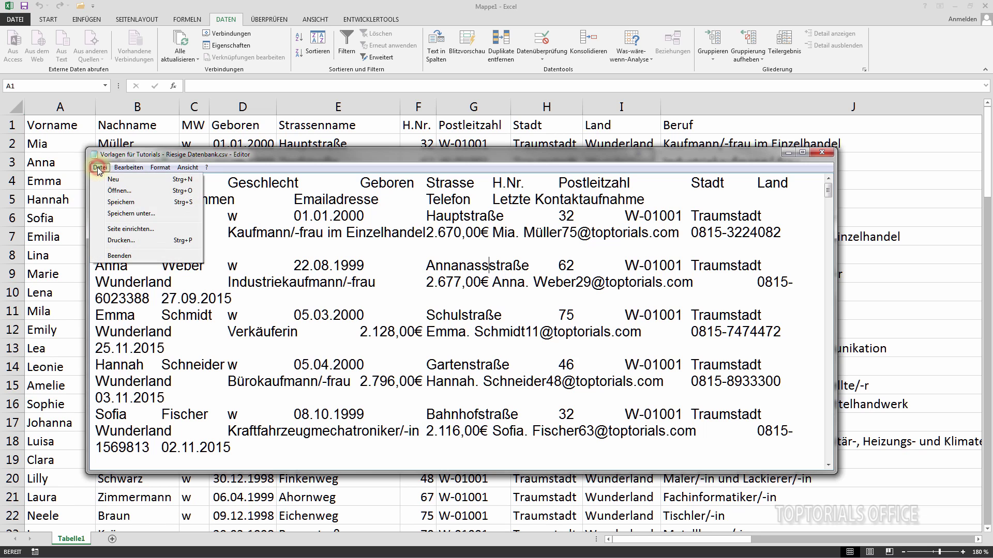
click(122, 203)
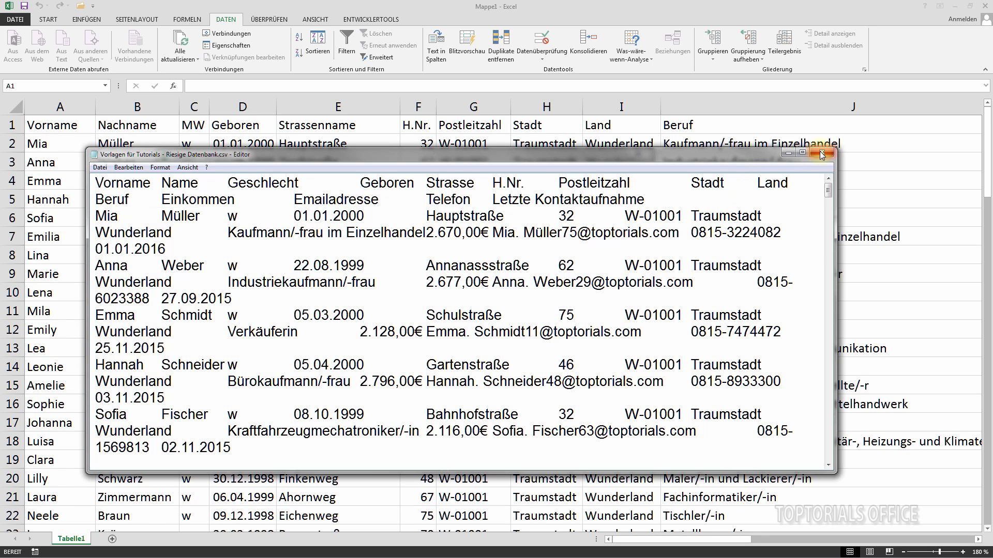
click(823, 153)
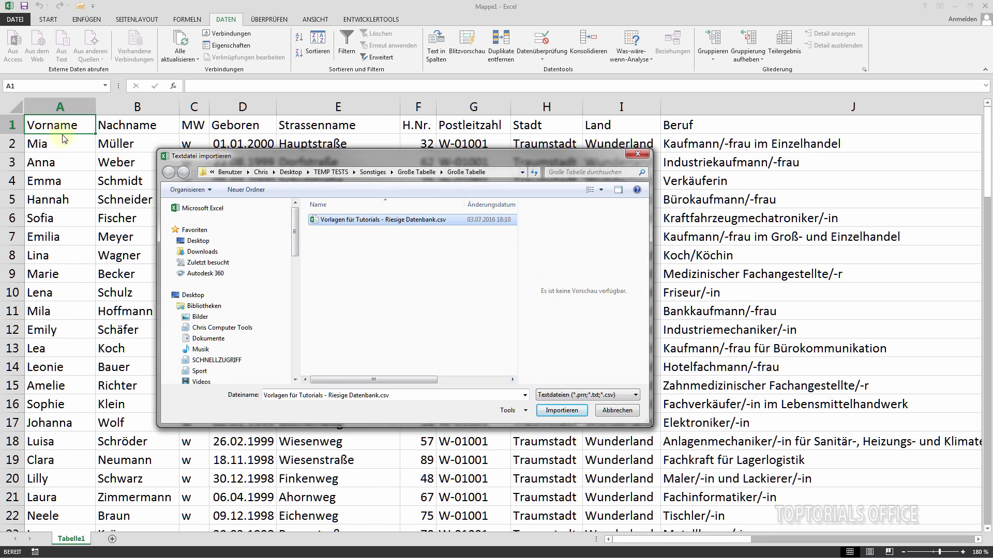
Re-import the edited CSV so headers Name, Geschlecht, Strasse and Annanassstraße appear
click(558, 411)
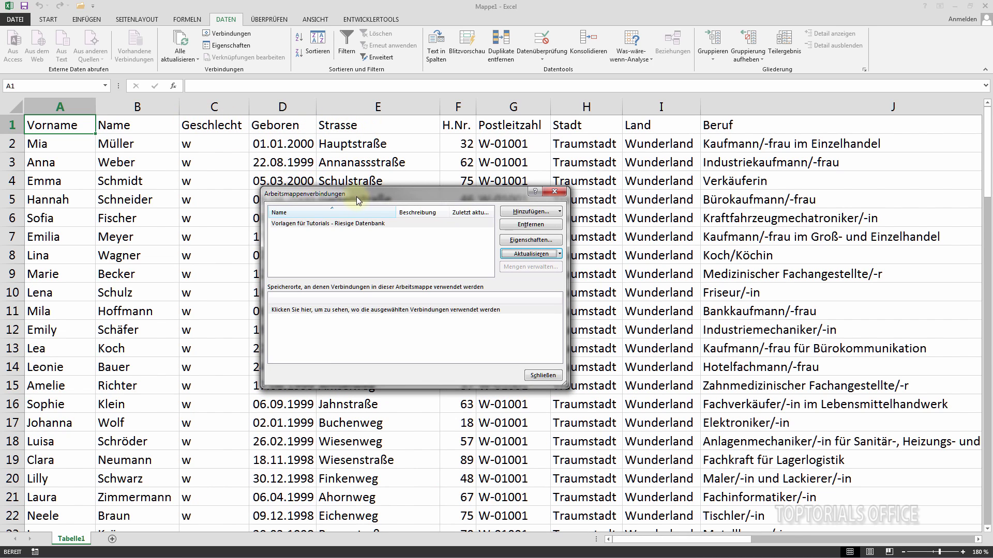
Delete the 'Vorlagen für Tutorials - Riesige Datenbank' CSV connection, leaving the Arbeitsmappenverbindungen list empty and the table intact
drag(357, 199, 364, 236)
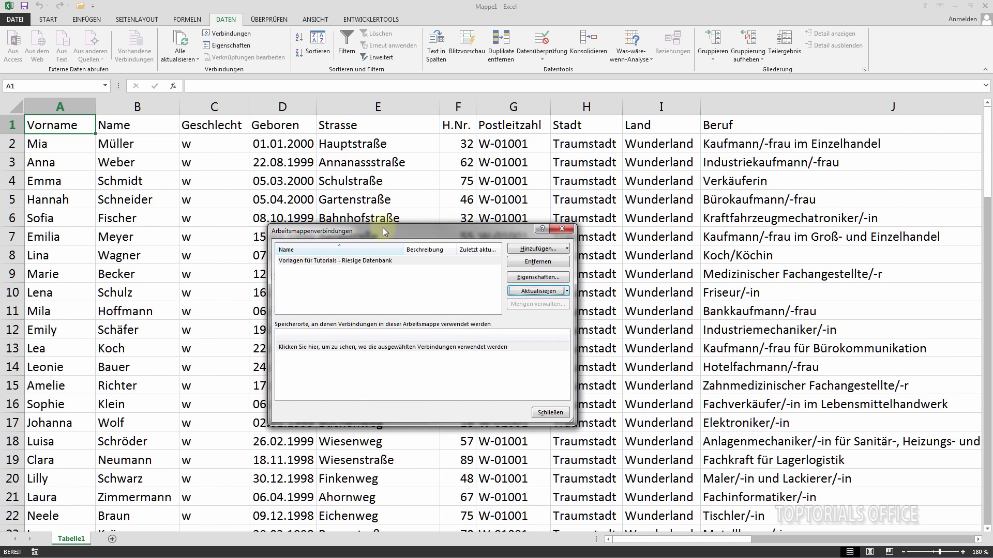
drag(383, 229, 377, 254)
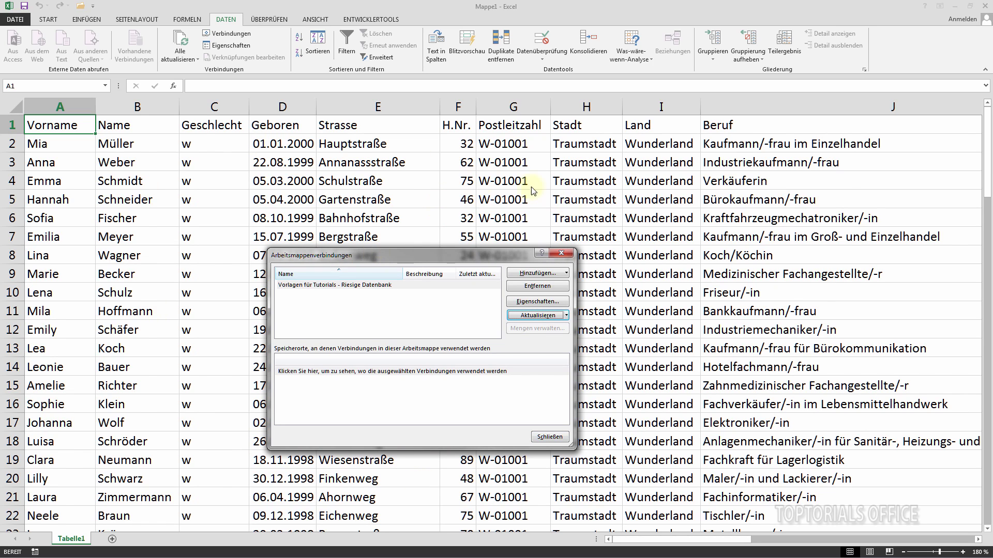
click(312, 286)
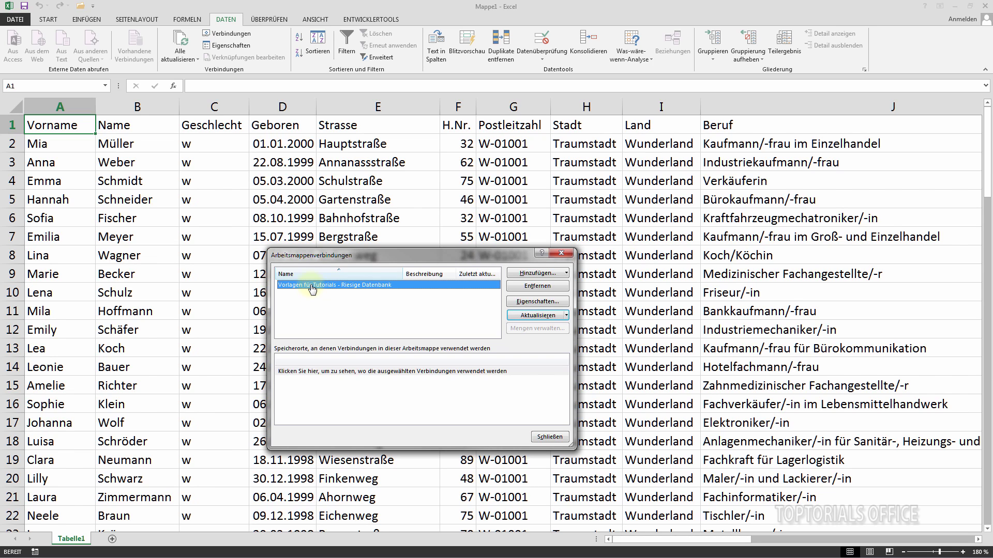
click(534, 288)
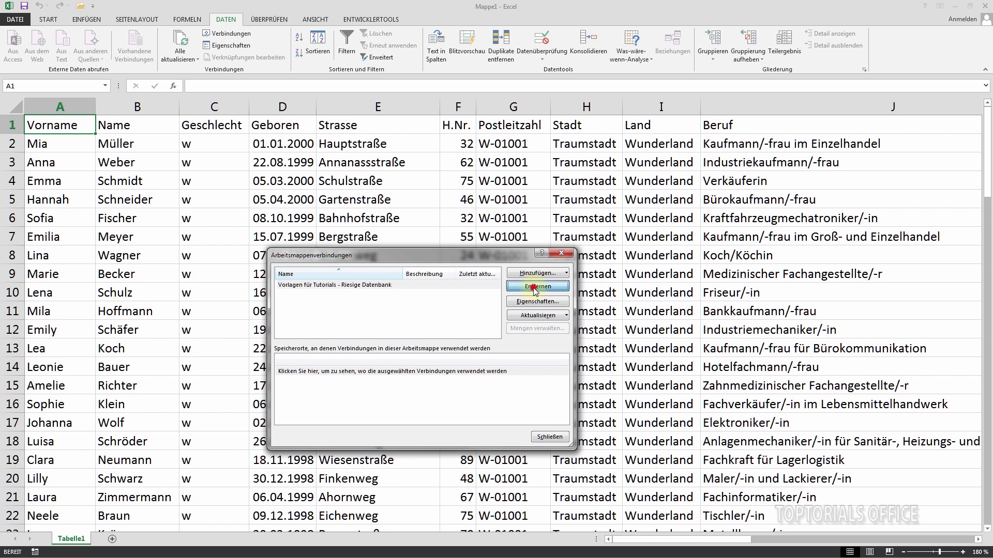
mouse_move(465, 264)
mouse_down()
mouse_move(446, 206)
mouse_move(454, 289)
mouse_up()
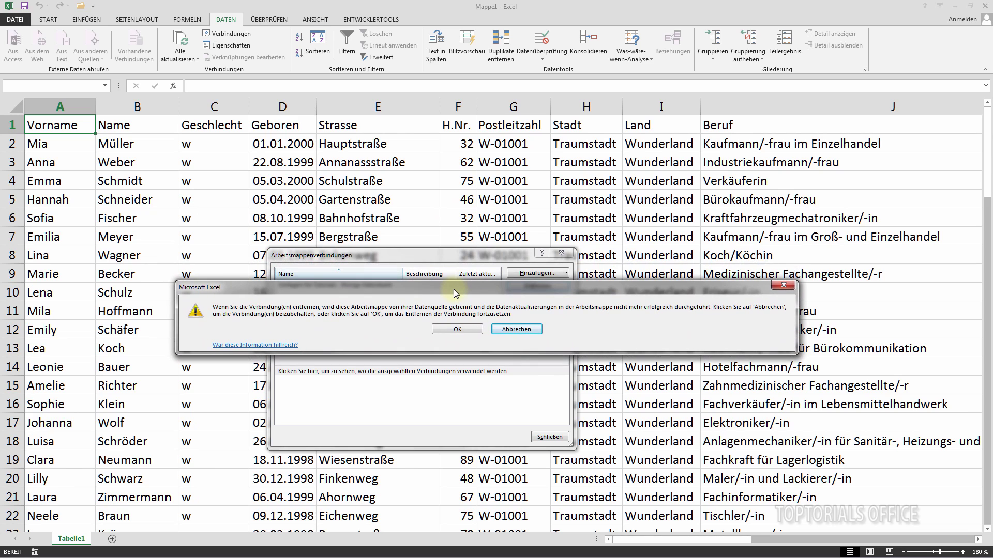
drag(454, 290, 457, 306)
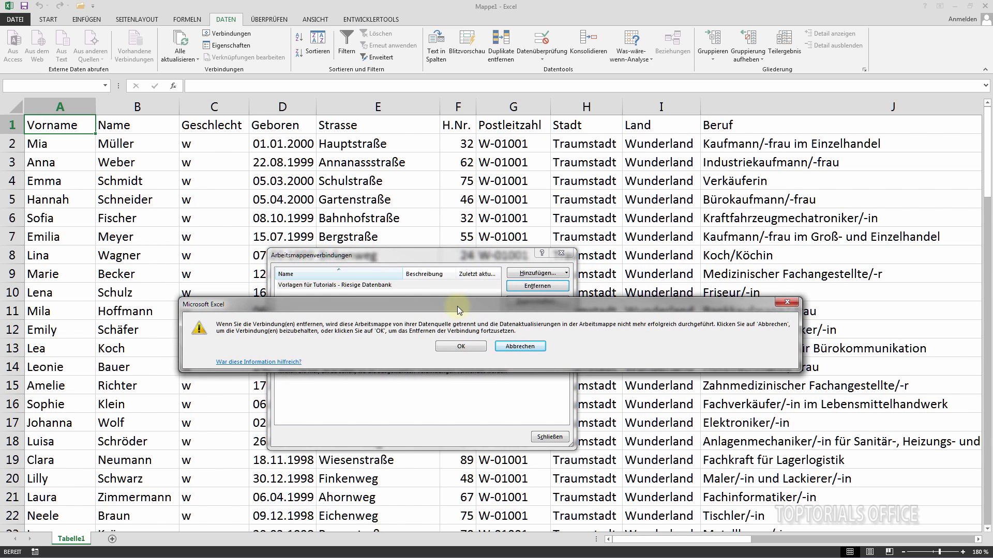
click(462, 350)
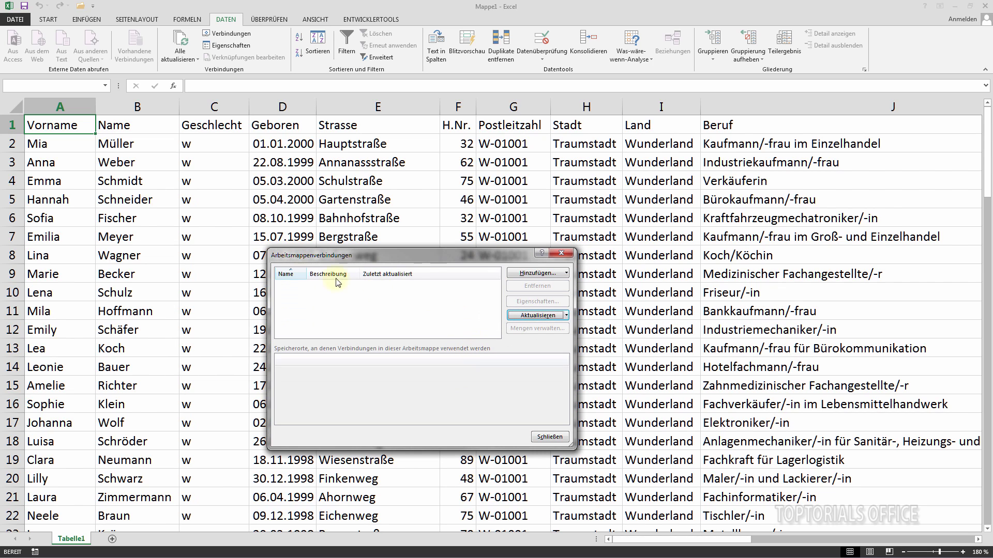
click(560, 254)
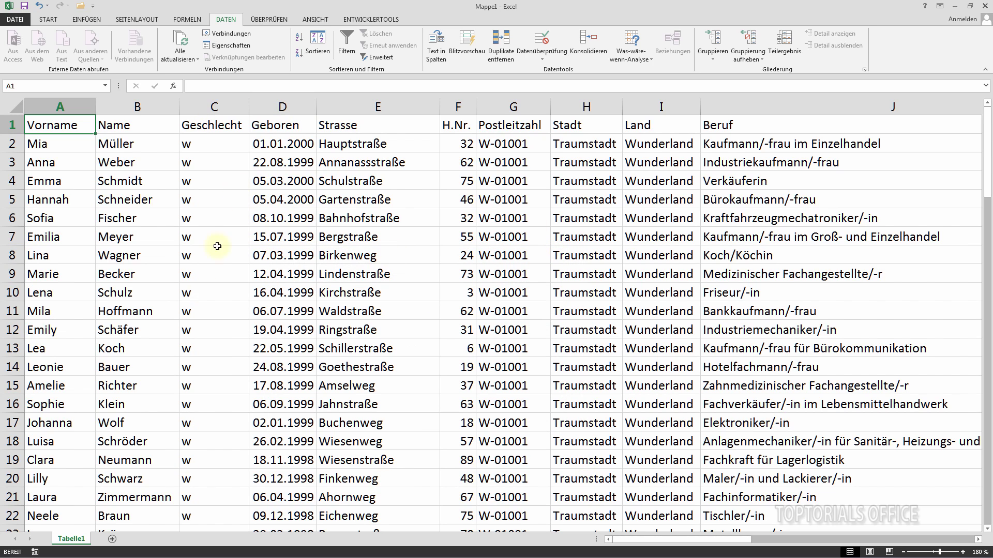
click(343, 330)
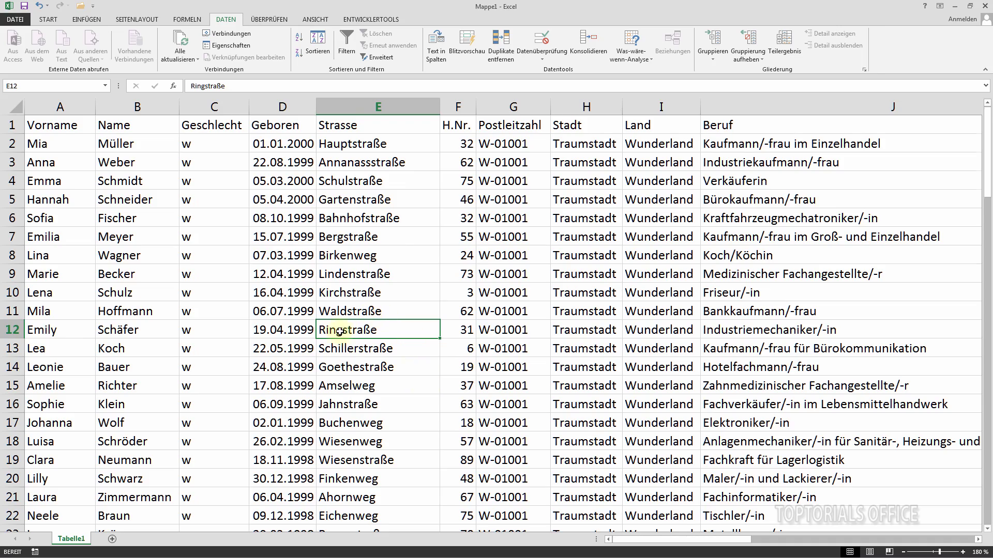
scroll(339, 331, down, 5)
scroll(339, 331, down, 4)
scroll(338, 332, up, 3)
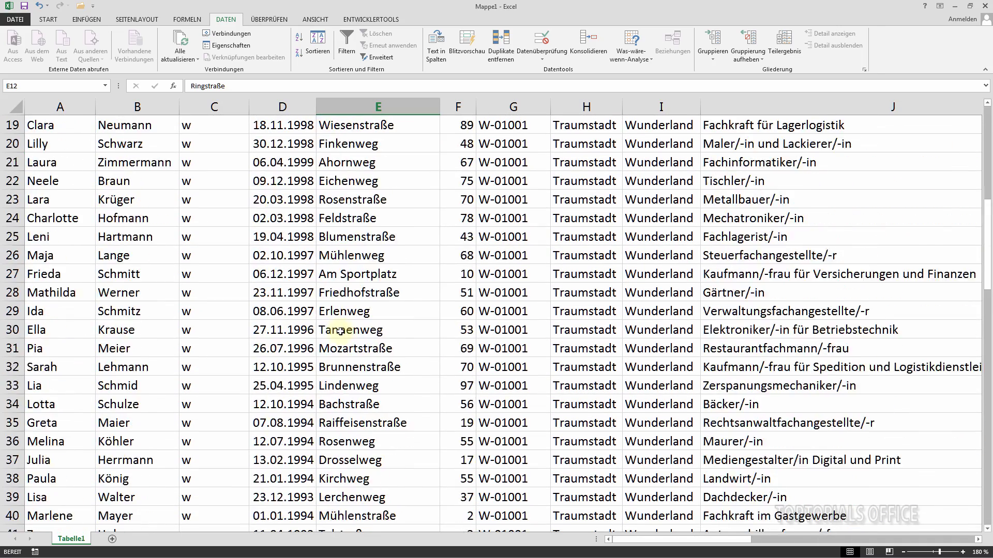
scroll(338, 332, up, 6)
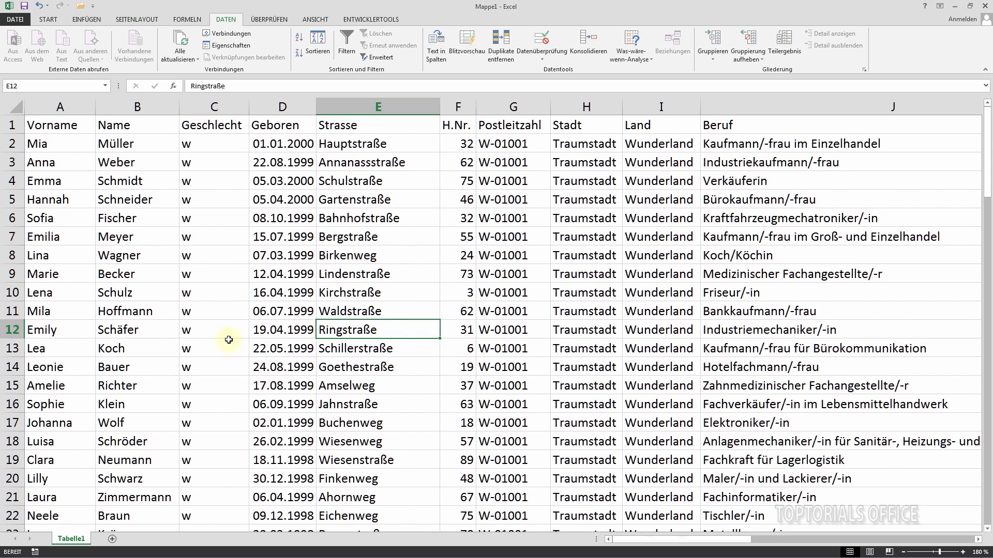